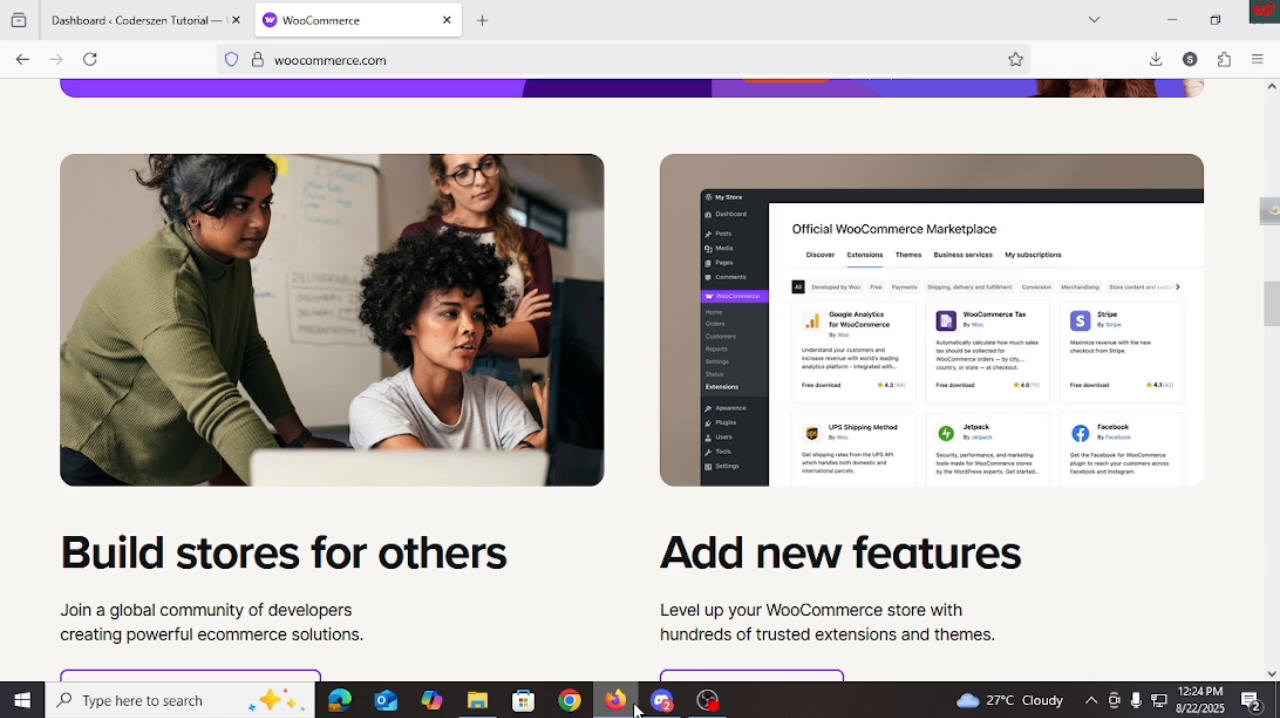
Switch to the Coderszen Tutorial WordPress dashboard and open the page for adding plugins.
{"action": "scroll", "coordinate": [508, 562], "scroll_direction": "up", "scroll_amount": 1}
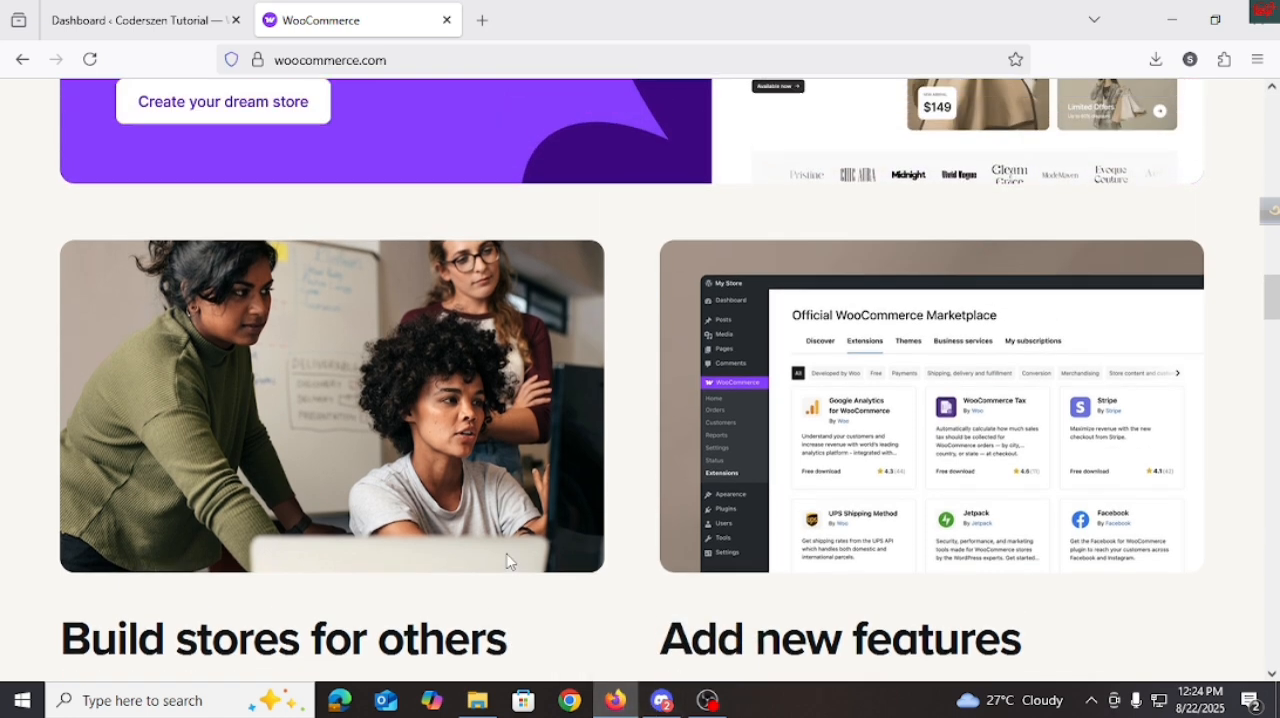
{"action": "scroll", "coordinate": [507, 562], "scroll_direction": "up", "scroll_amount": 1}
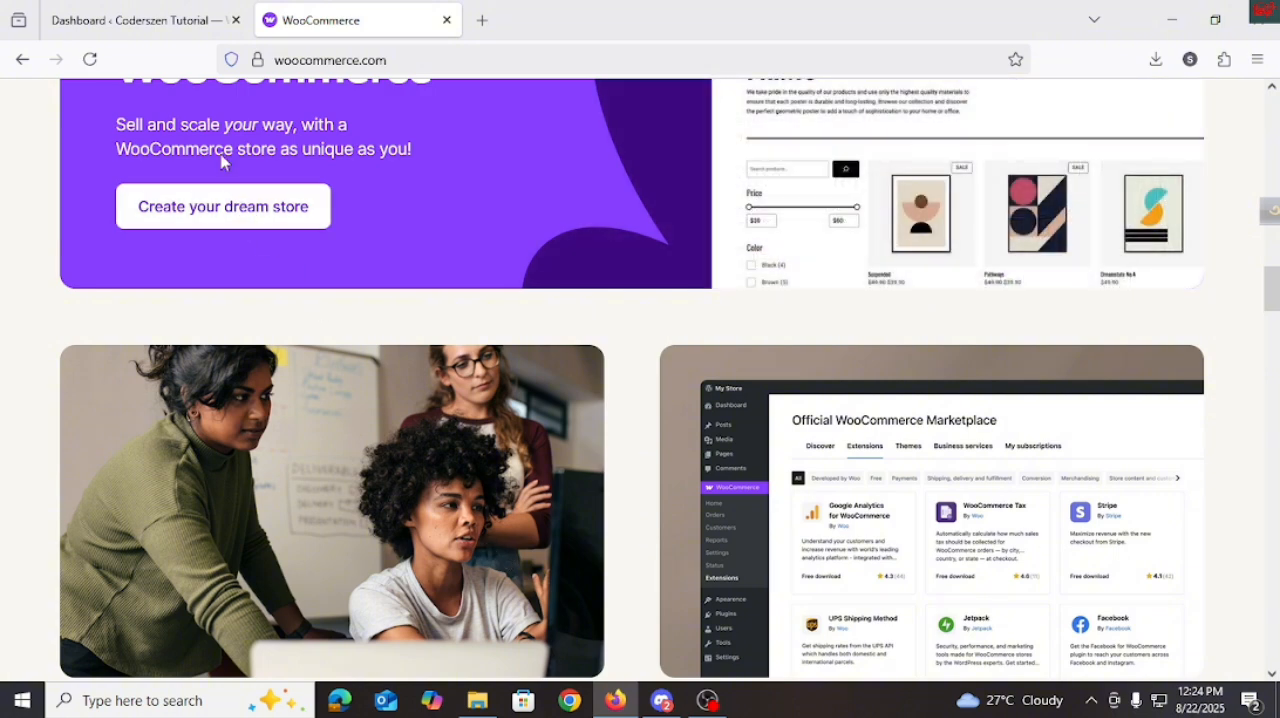
{"action": "left_click", "coordinate": [165, 30]}
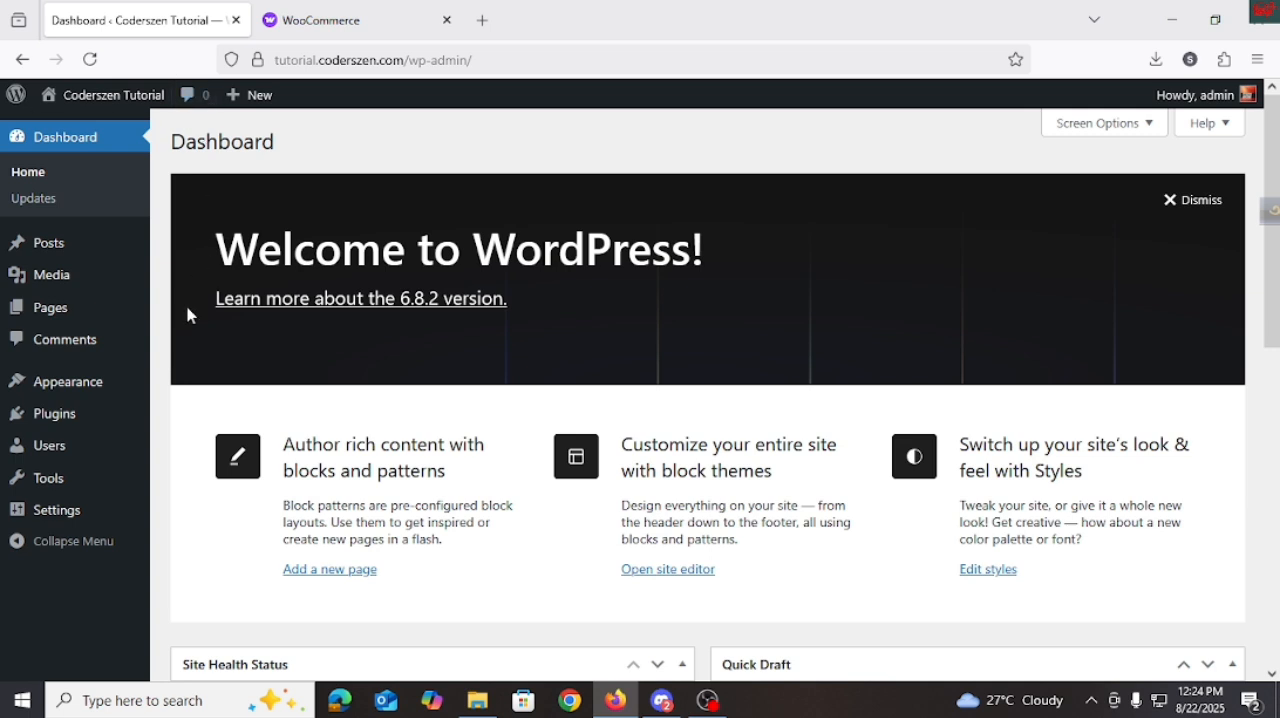
{"action": "mouse_move", "coordinate": [74, 420]}
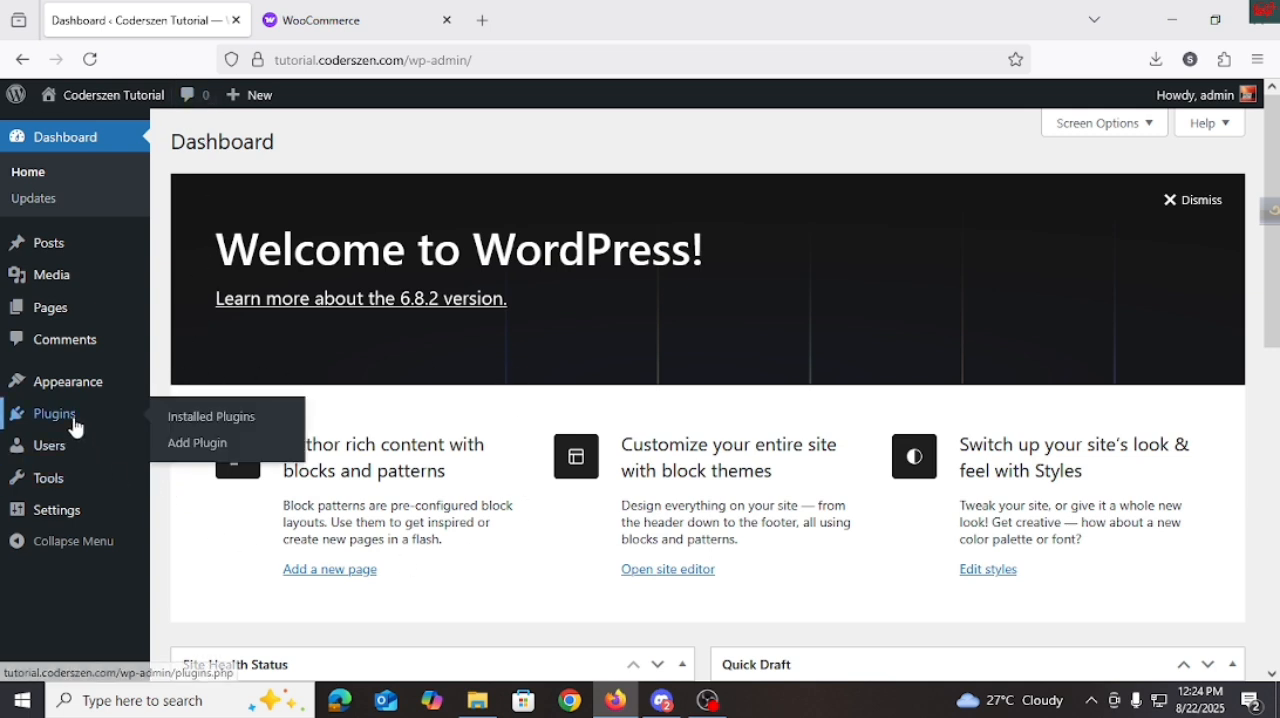
{"action": "left_click", "coordinate": [197, 446]}
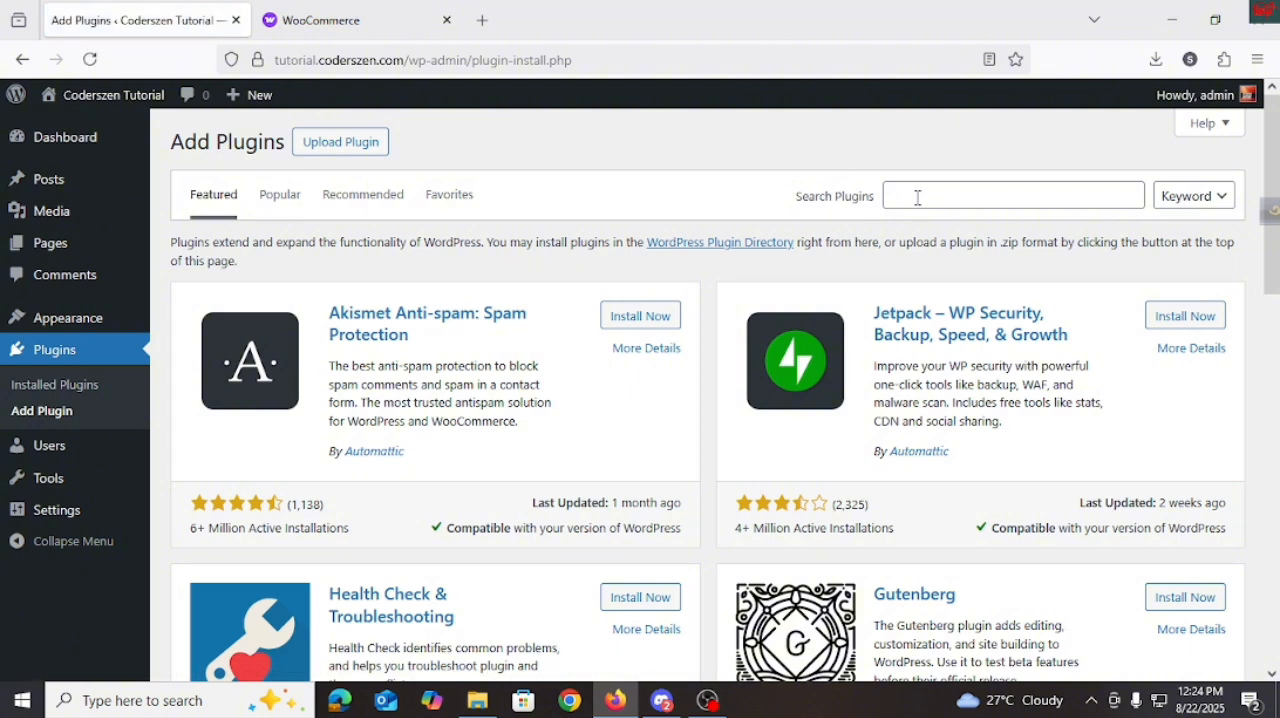
Search the plugin directory for "woocommerce" and activate the WooCommerce plugin.
{"action": "left_click", "coordinate": [918, 197]}
{"action": "type", "text": "w"}
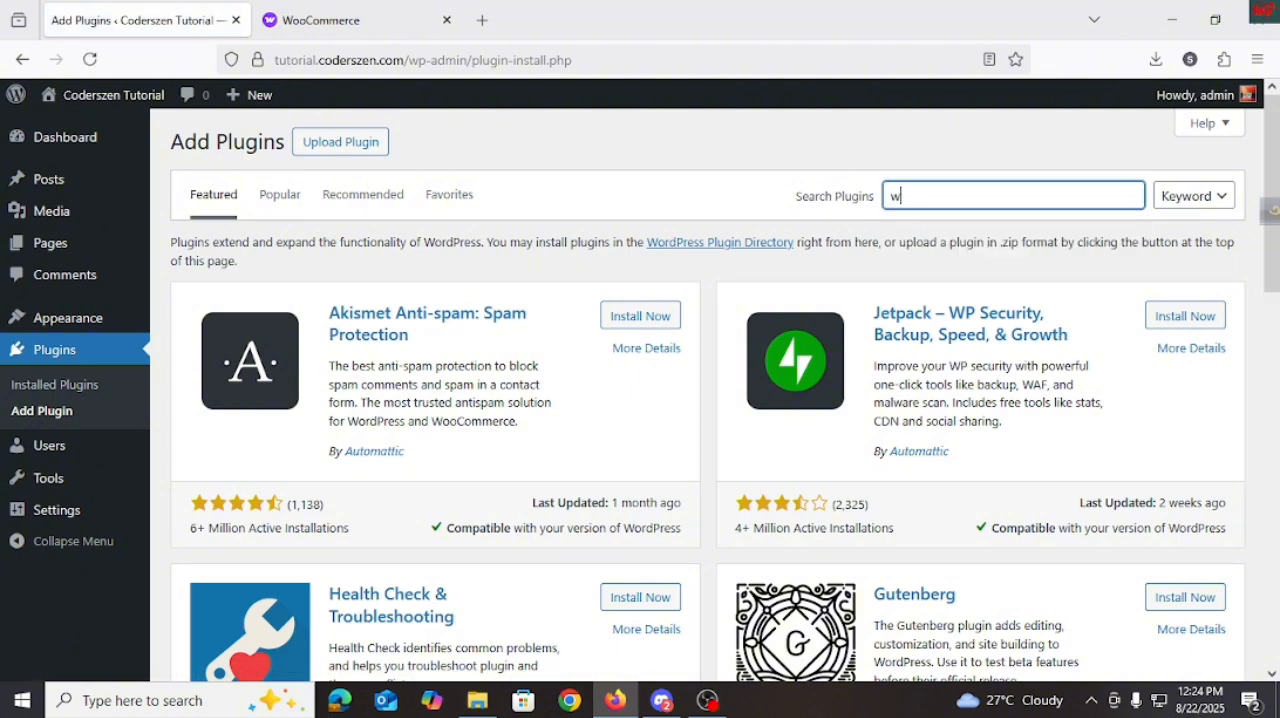
{"action": "type", "text": "oocommerce"}
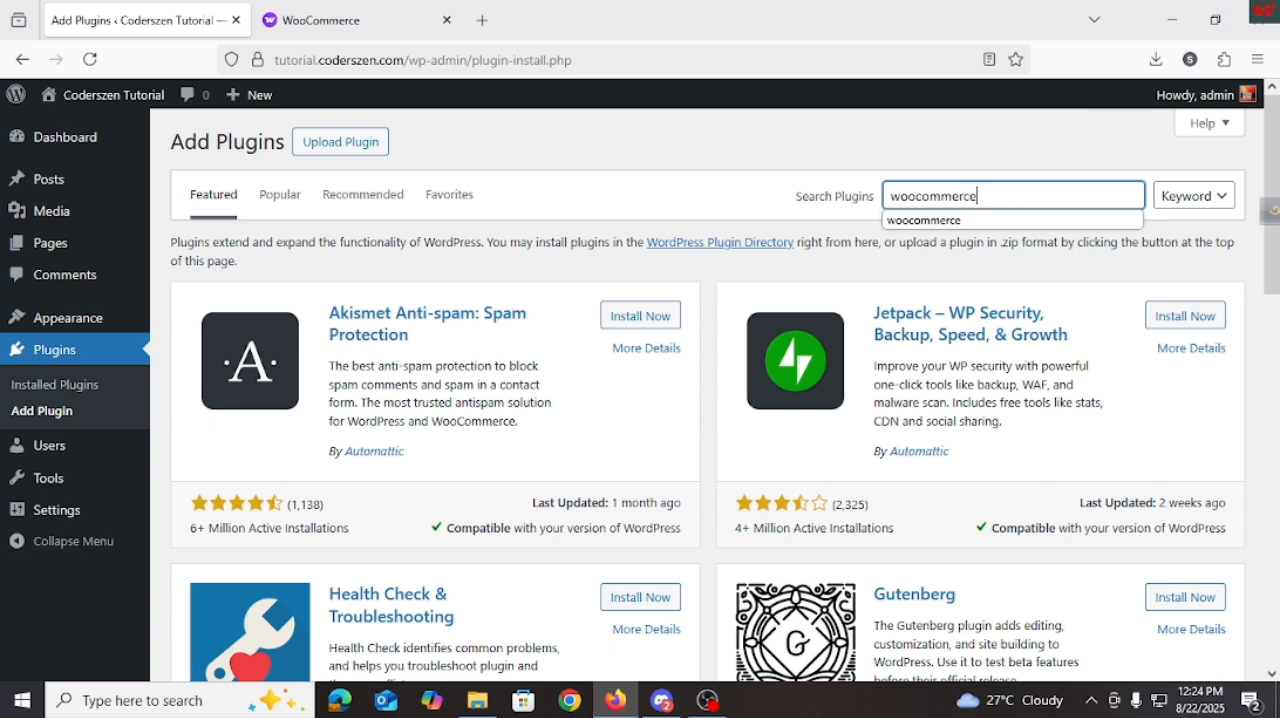
{"action": "key", "text": "Return"}
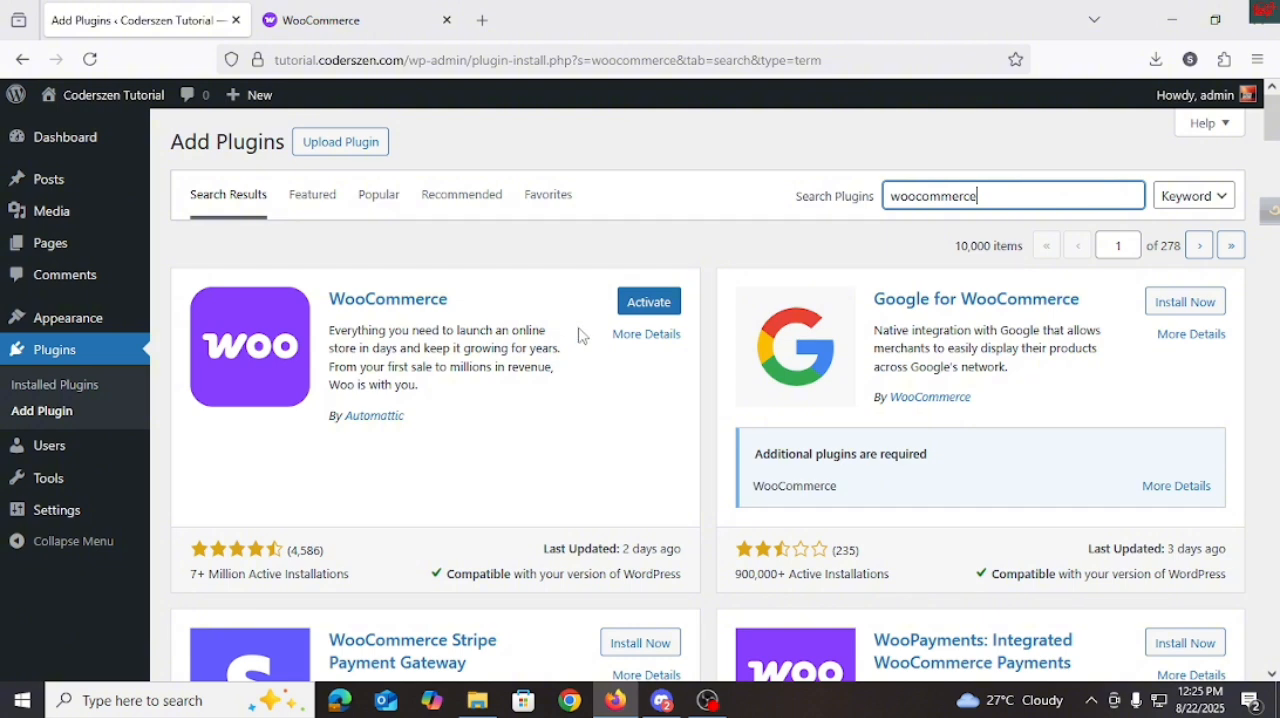
{"action": "left_click", "coordinate": [642, 316]}
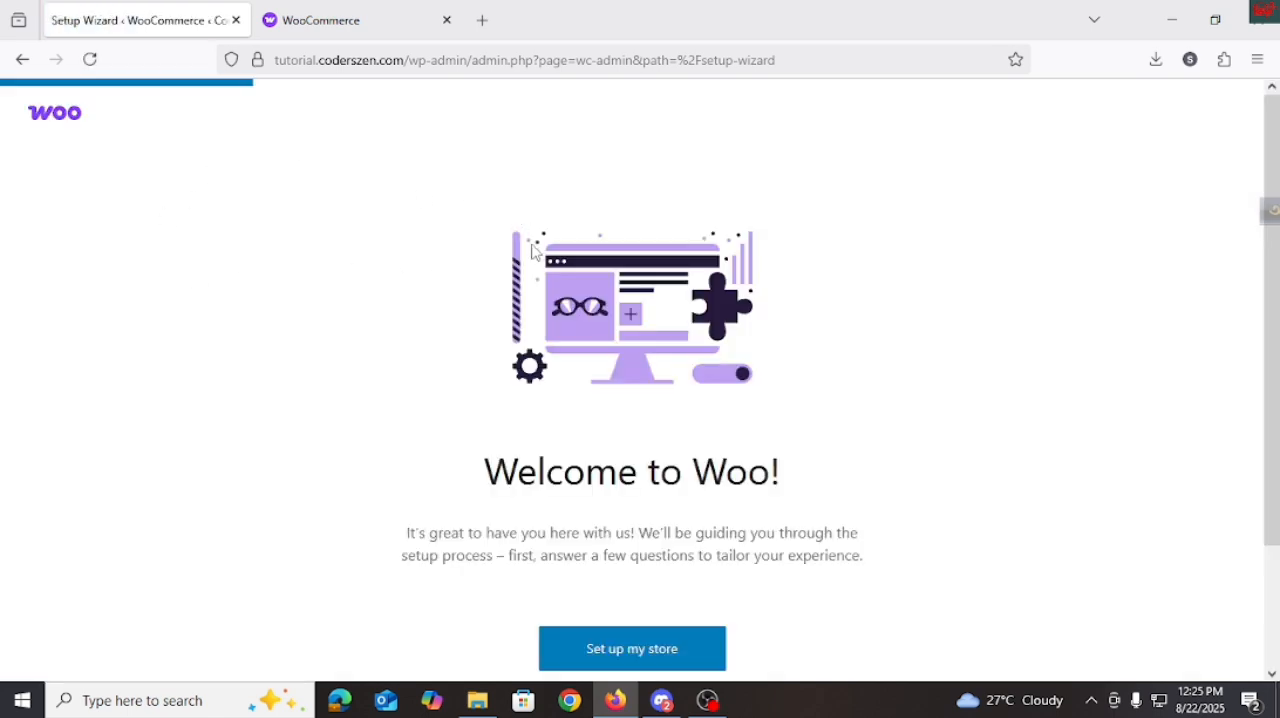
Start the guided WooCommerce store setup and continue with the "I'm just starting my business" profile.
{"action": "scroll", "coordinate": [540, 285], "scroll_direction": "down", "scroll_amount": 2}
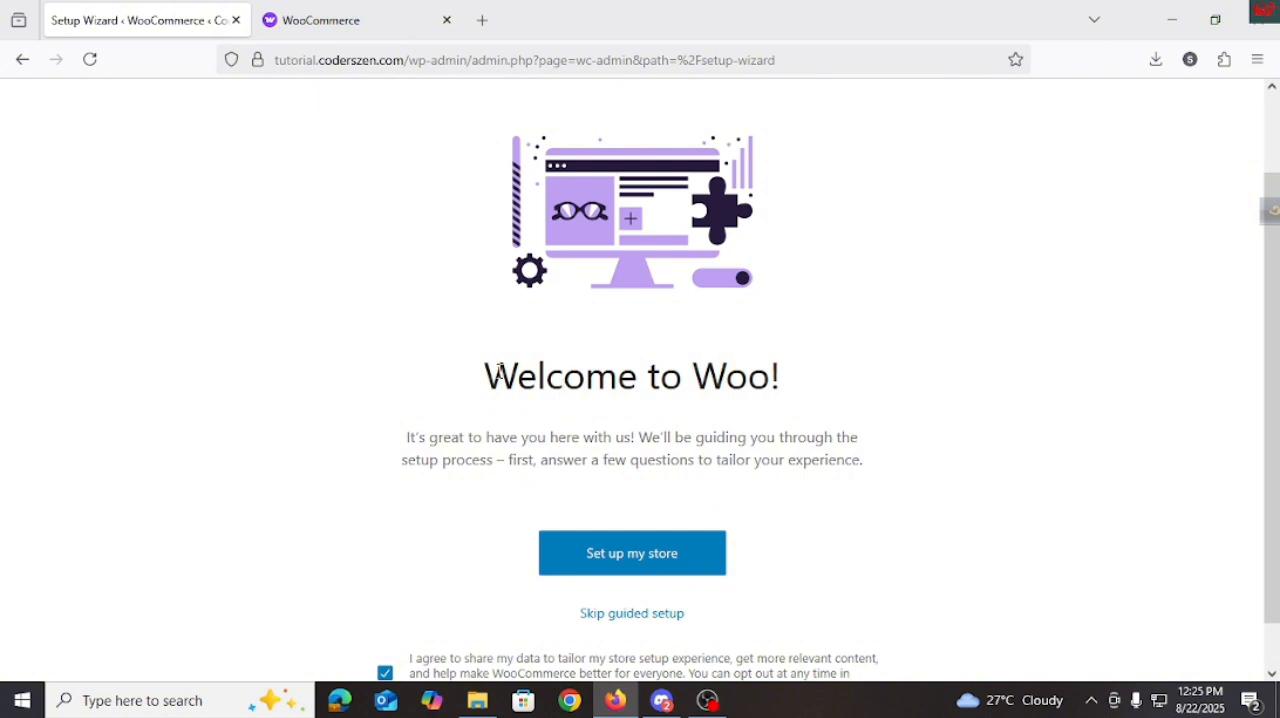
{"action": "scroll", "coordinate": [520, 400], "scroll_direction": "down", "scroll_amount": 1}
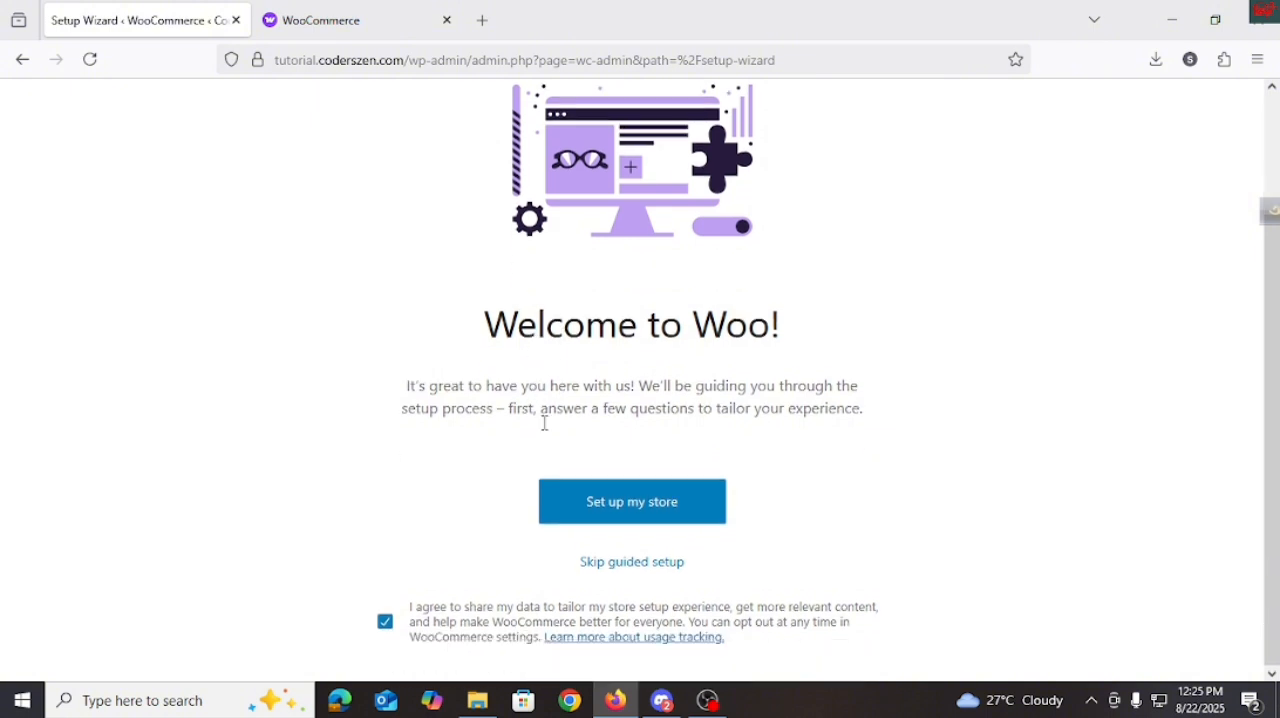
{"action": "left_click", "coordinate": [576, 510]}
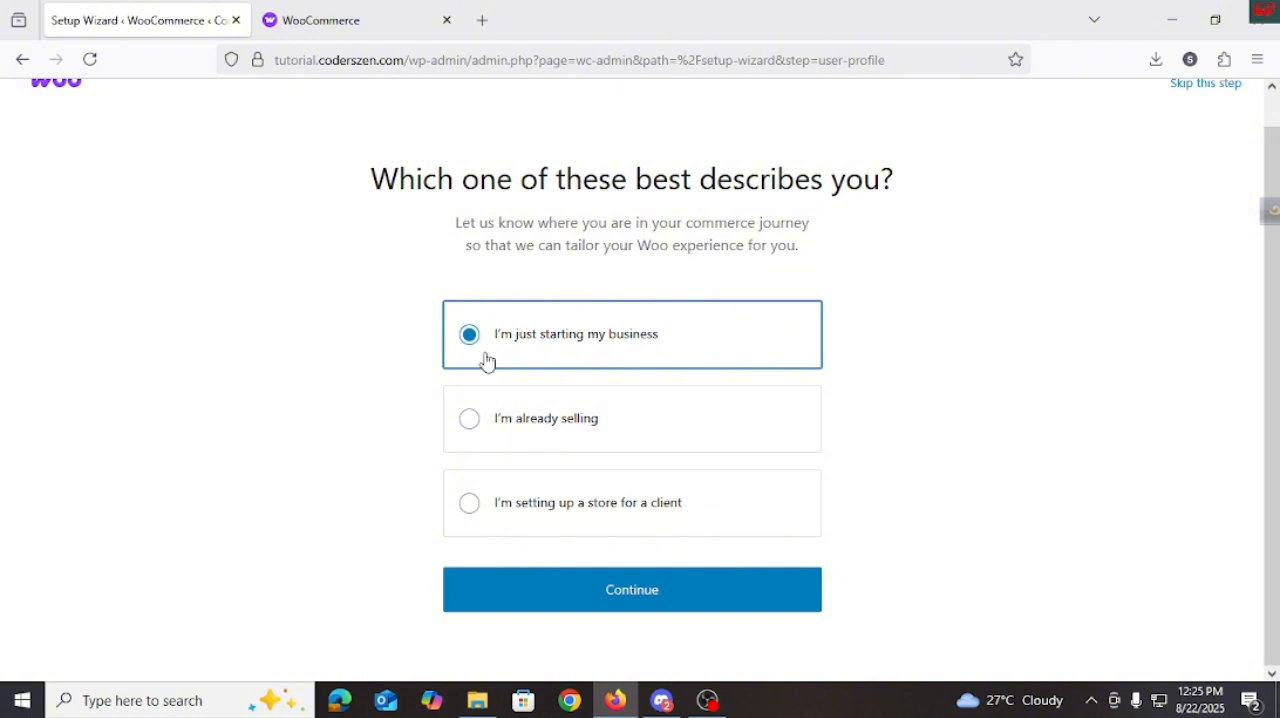
{"action": "left_click", "coordinate": [631, 594]}
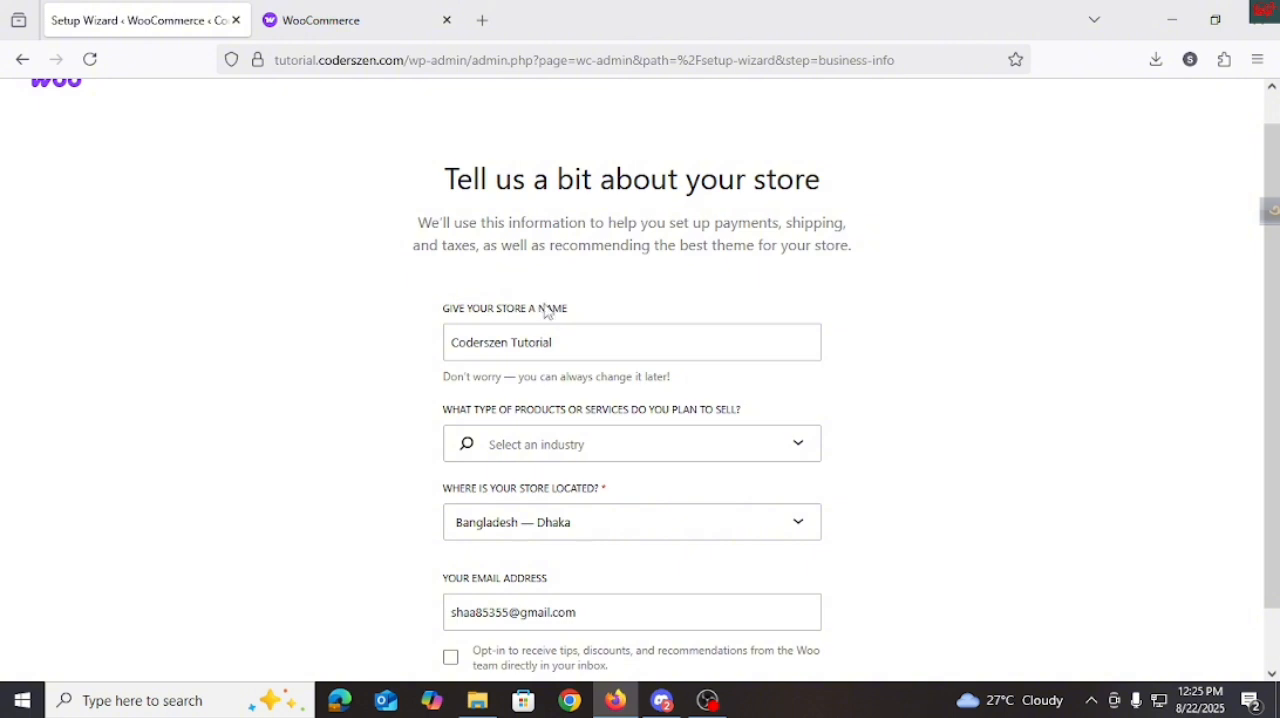
Set the store's industry to Electronics and computers and submit the store details.
{"action": "scroll", "coordinate": [548, 309], "scroll_direction": "down", "scroll_amount": 1}
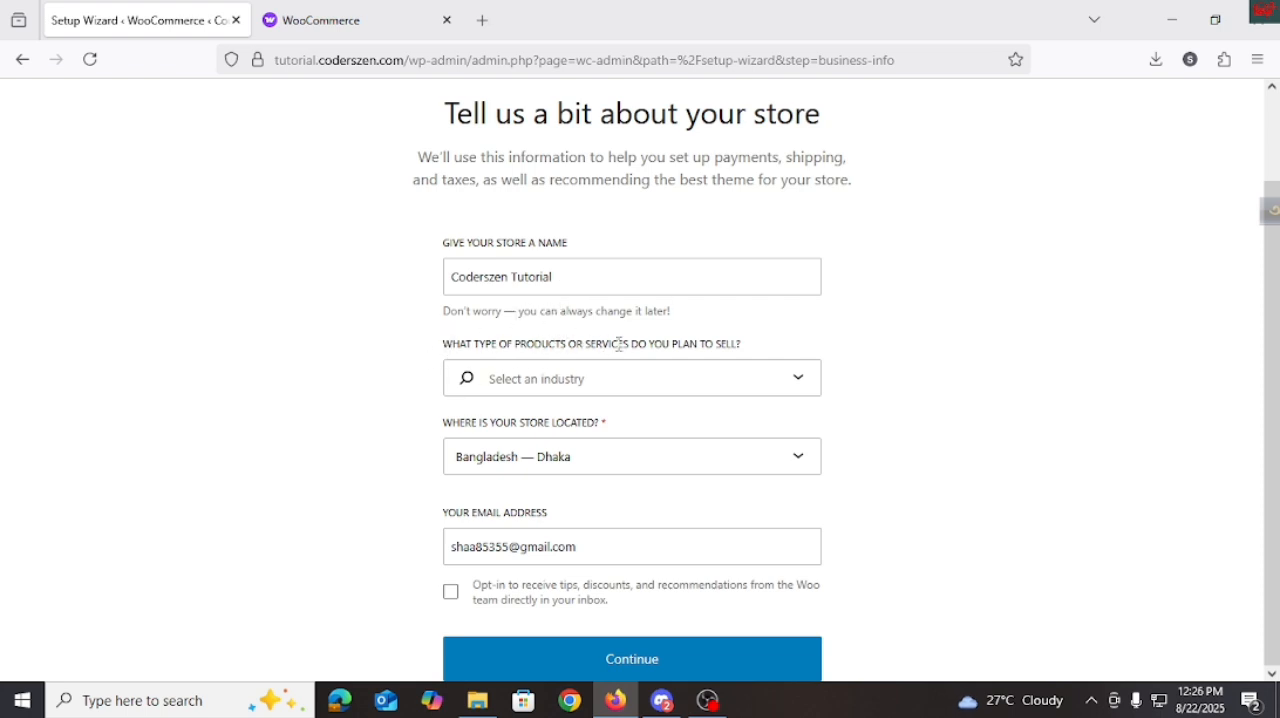
{"action": "left_click", "coordinate": [763, 378]}
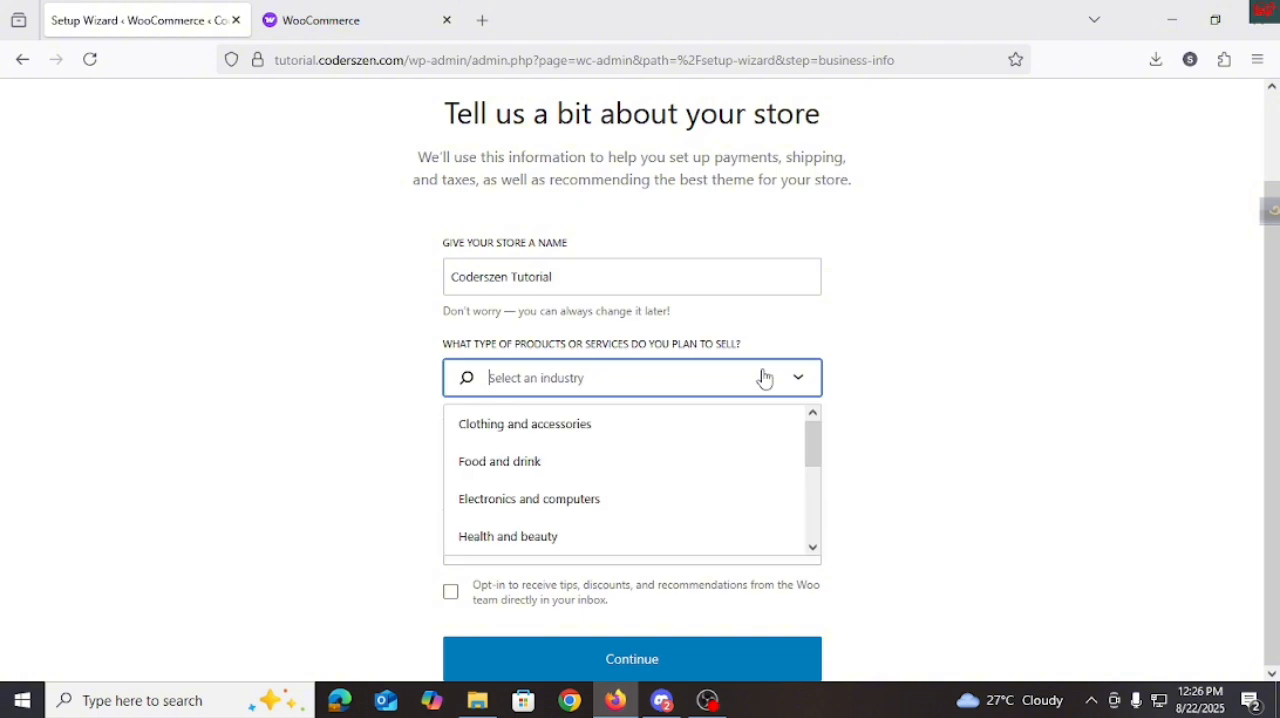
{"action": "left_click", "coordinate": [593, 516]}
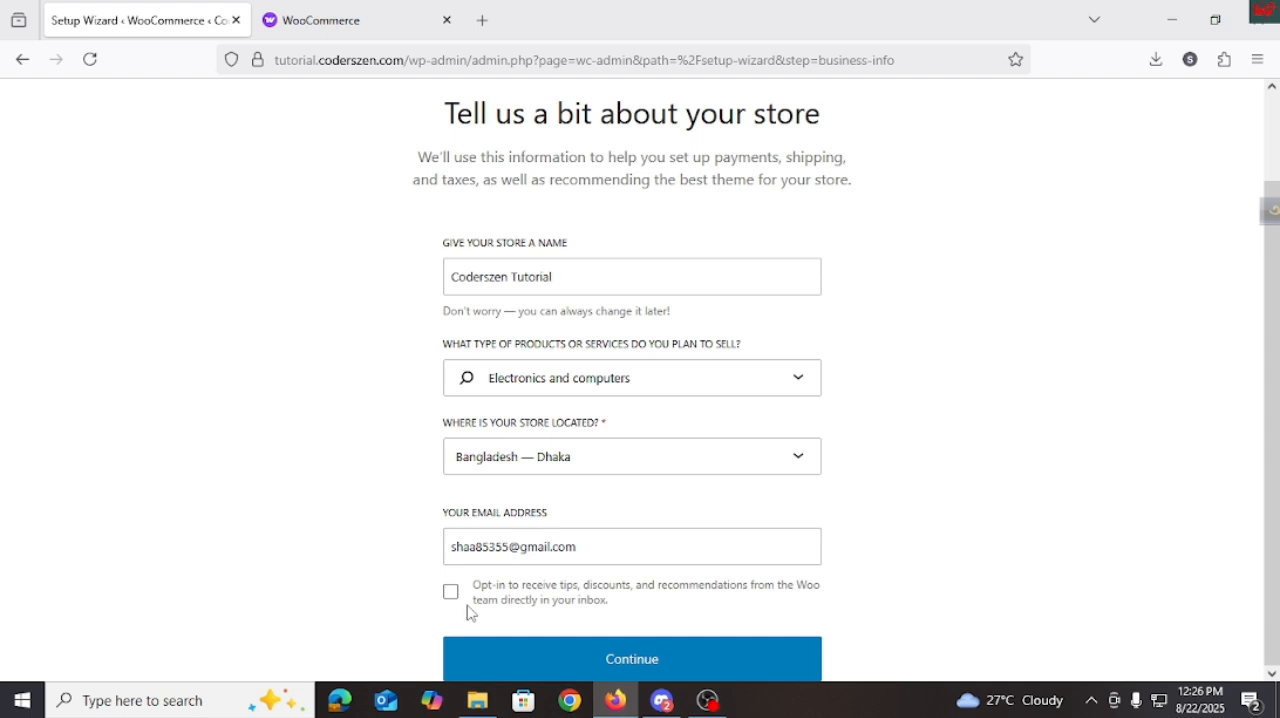
{"action": "left_click", "coordinate": [560, 667]}
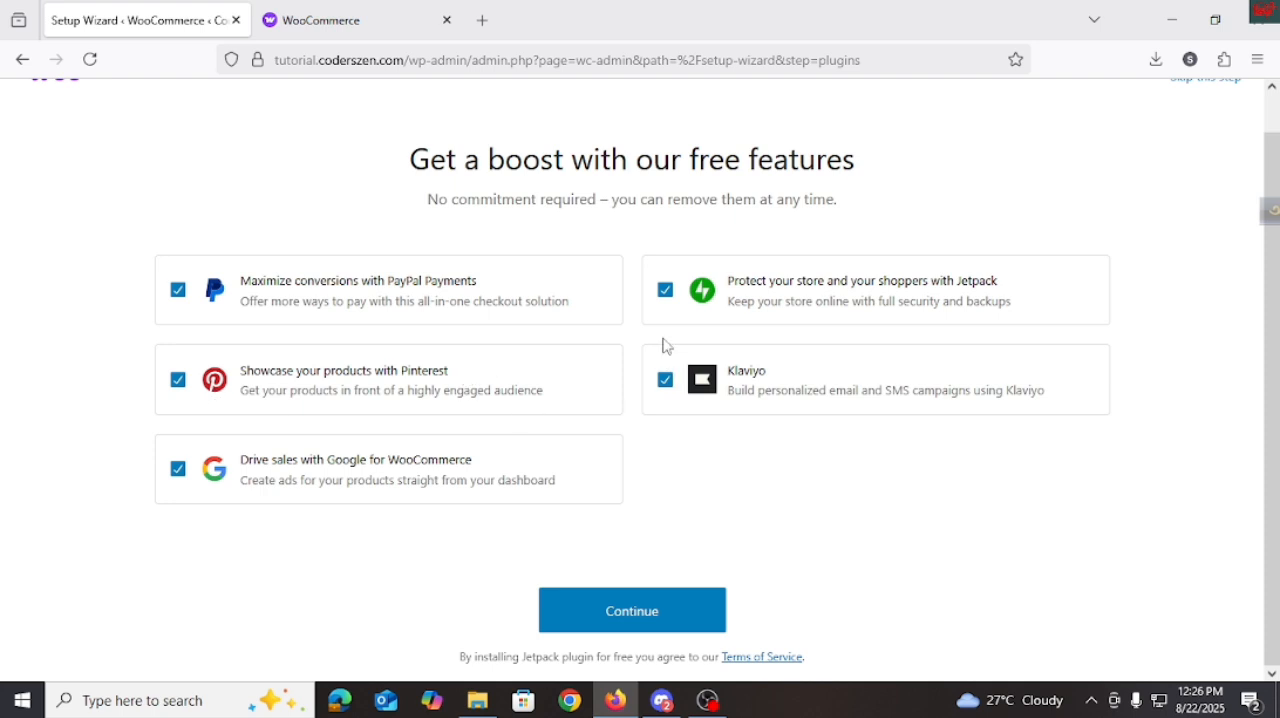
Deselect the Jetpack, Klaviyo, PayPal Payments, Pinterest and Google for WooCommerce features, and continue the setup.
{"action": "left_click", "coordinate": [665, 290]}
{"action": "left_click", "coordinate": [665, 380]}
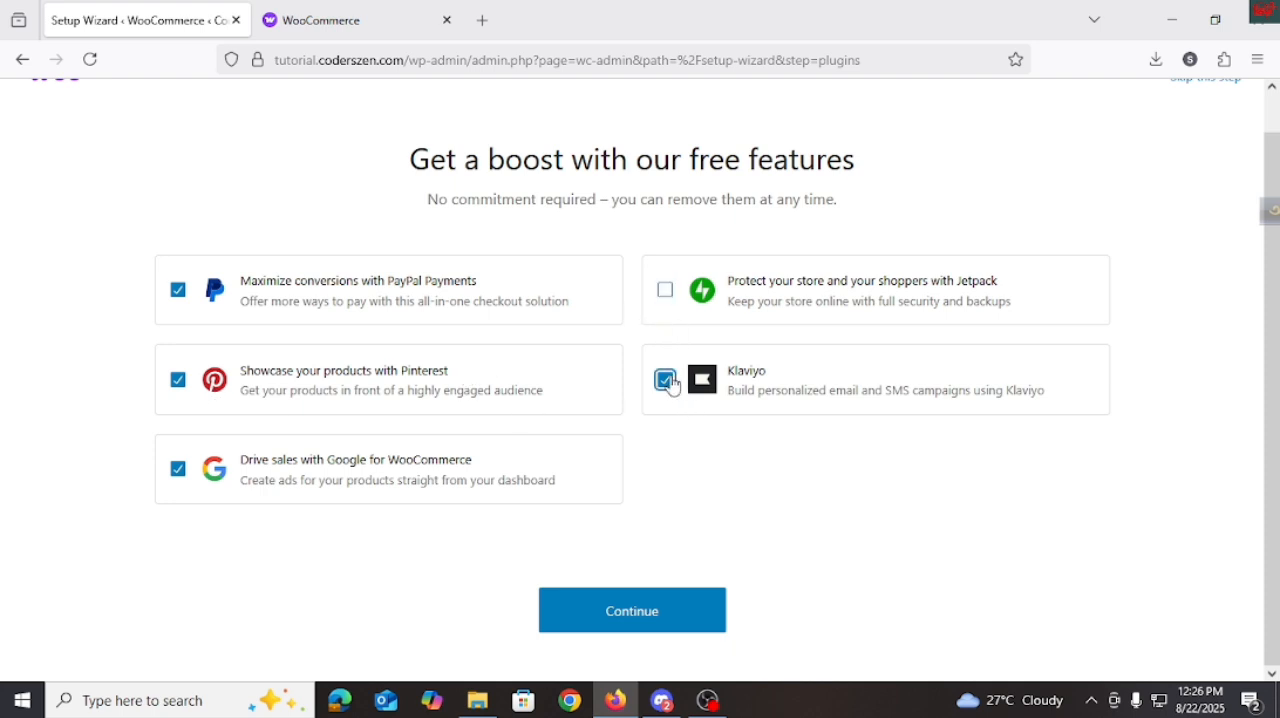
{"action": "left_click", "coordinate": [186, 300]}
{"action": "left_click", "coordinate": [189, 378]}
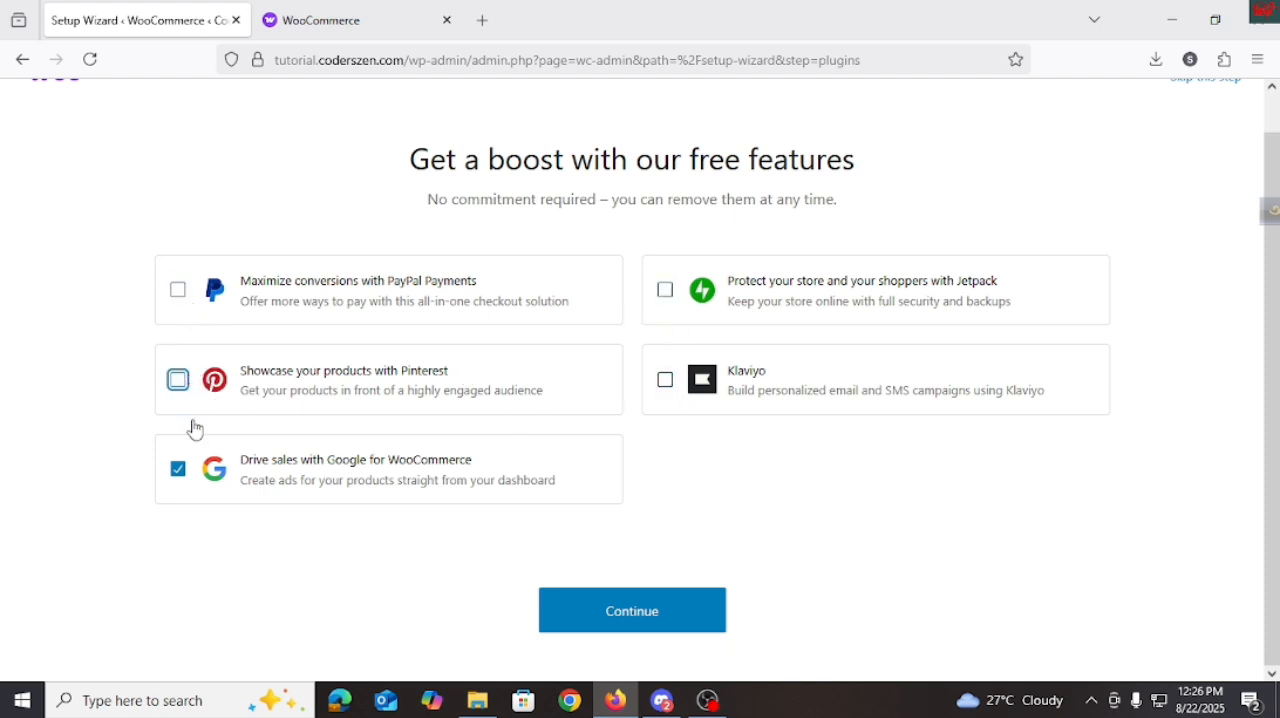
{"action": "left_click", "coordinate": [187, 484]}
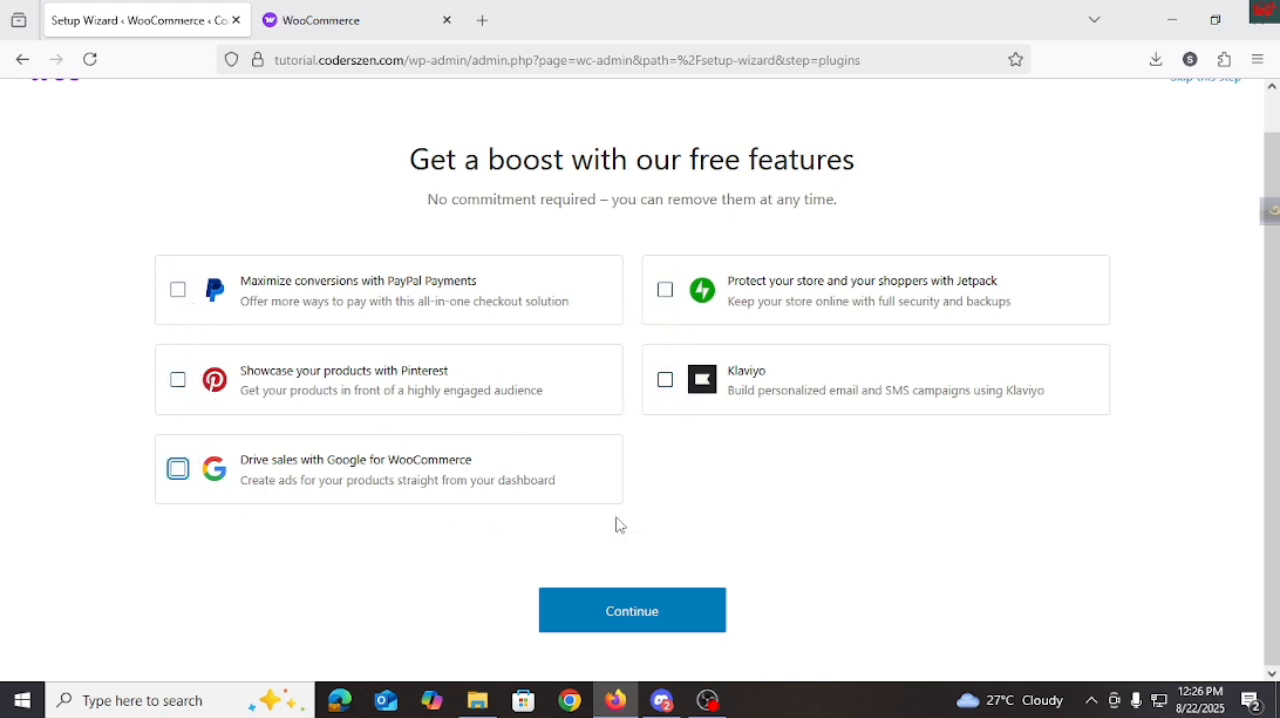
{"action": "left_click", "coordinate": [669, 609]}
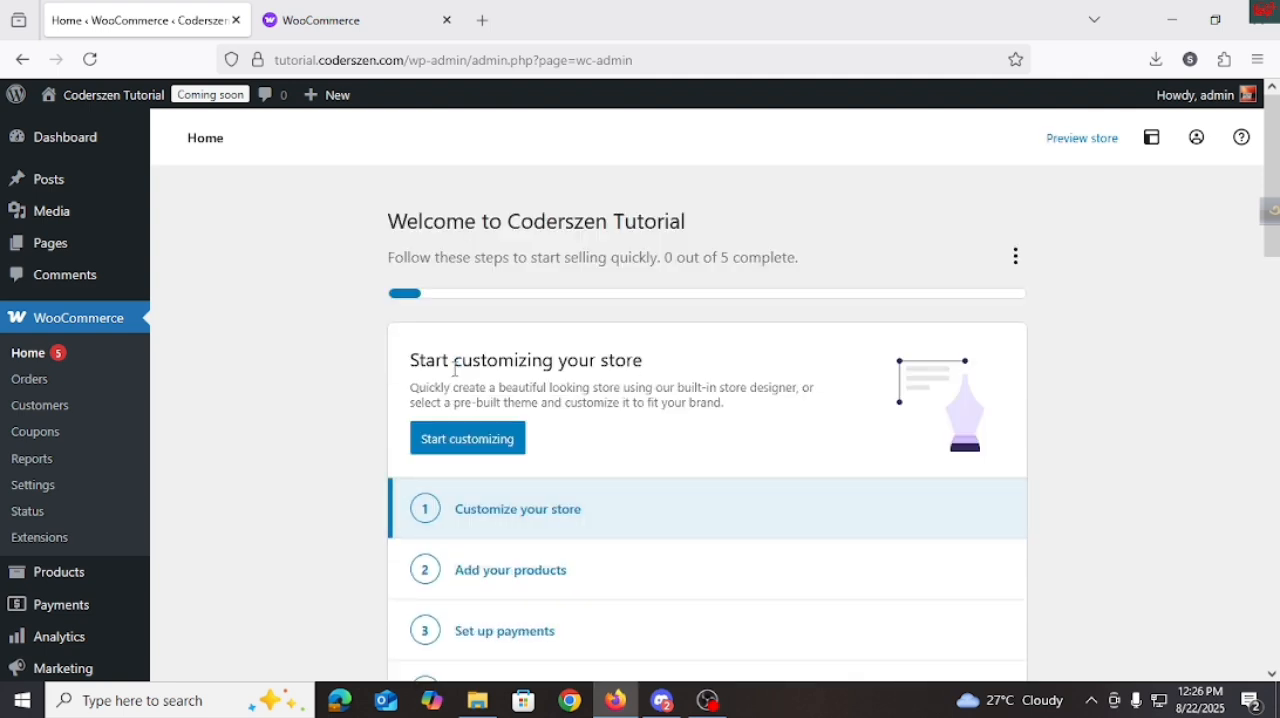
Look through the store setup task list and open the store customization page.
{"action": "scroll", "coordinate": [460, 385], "scroll_direction": "down", "scroll_amount": 4}
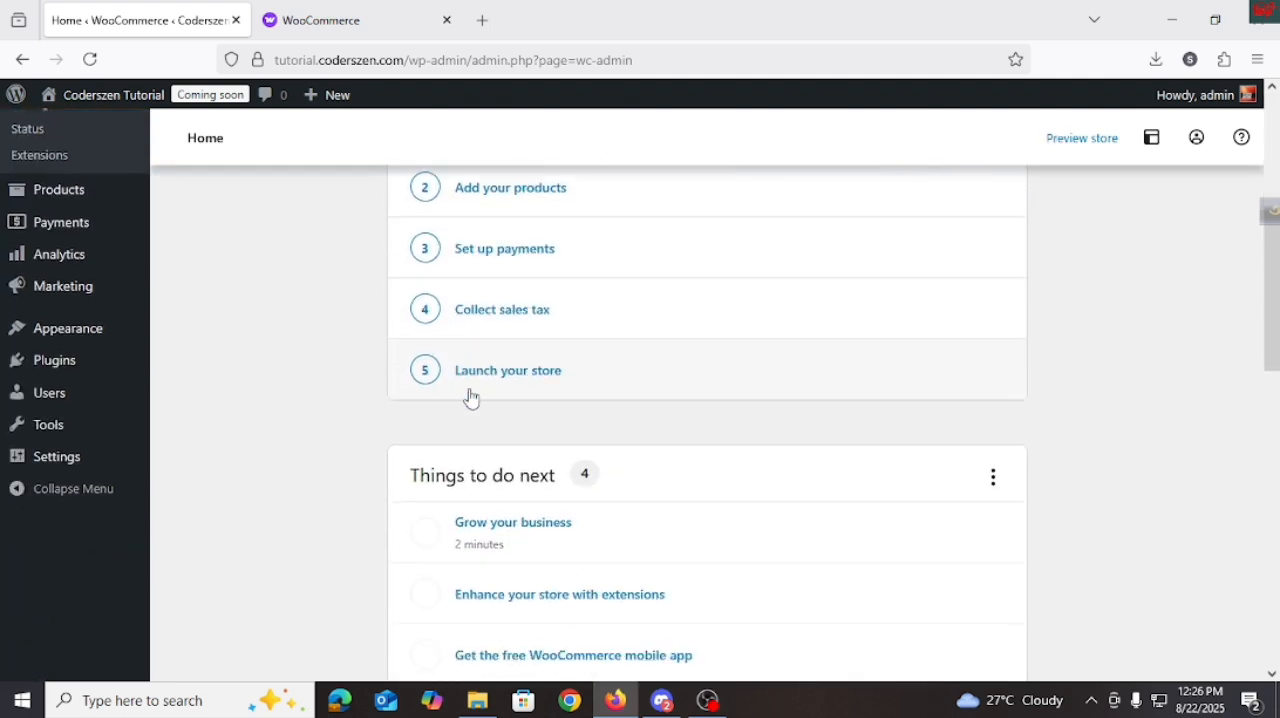
{"action": "scroll", "coordinate": [471, 398], "scroll_direction": "up", "scroll_amount": 4}
{"action": "scroll", "coordinate": [480, 395], "scroll_direction": "down", "scroll_amount": 10}
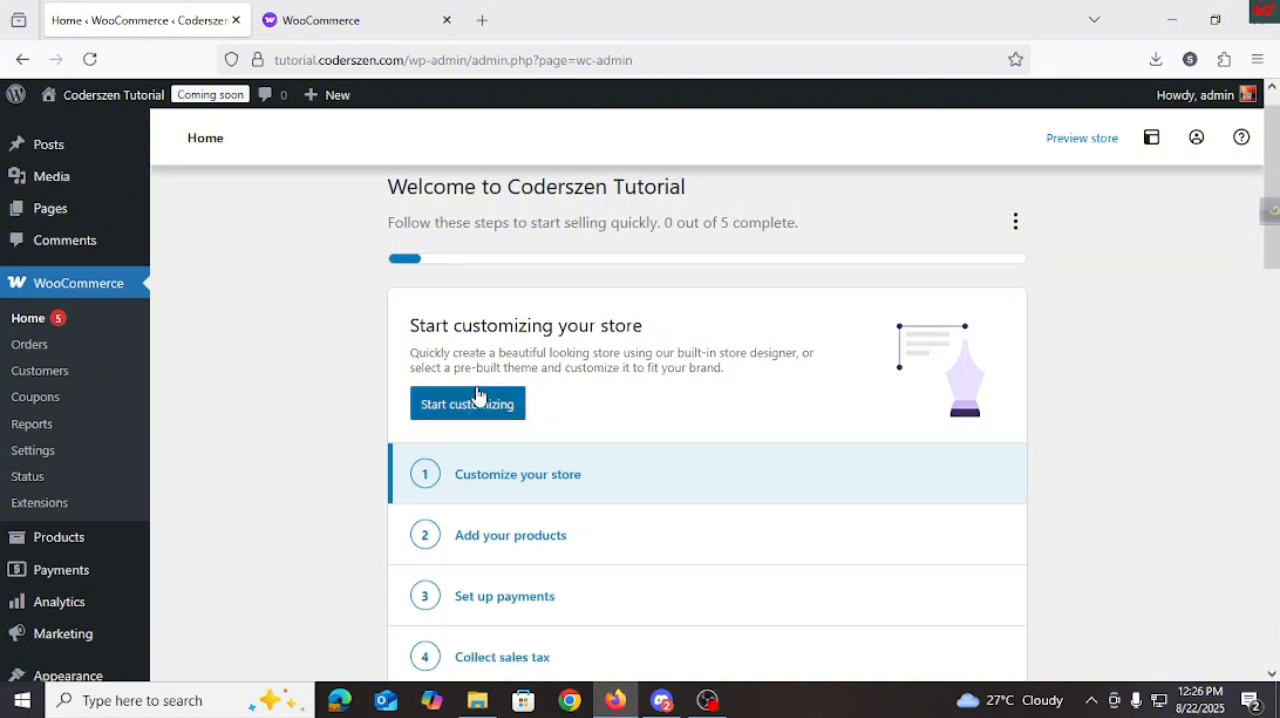
{"action": "scroll", "coordinate": [546, 514], "scroll_direction": "up", "scroll_amount": 3}
{"action": "scroll", "coordinate": [534, 482], "scroll_direction": "up", "scroll_amount": 7}
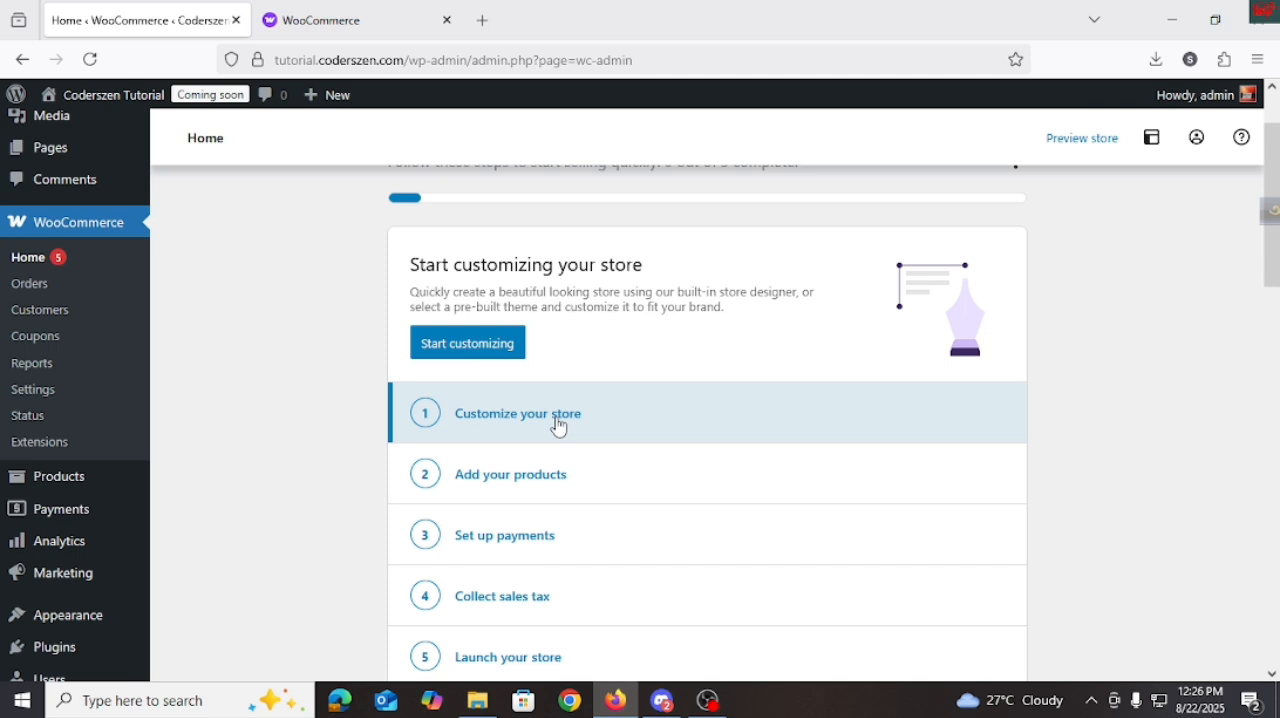
{"action": "right_click", "coordinate": [471, 354]}
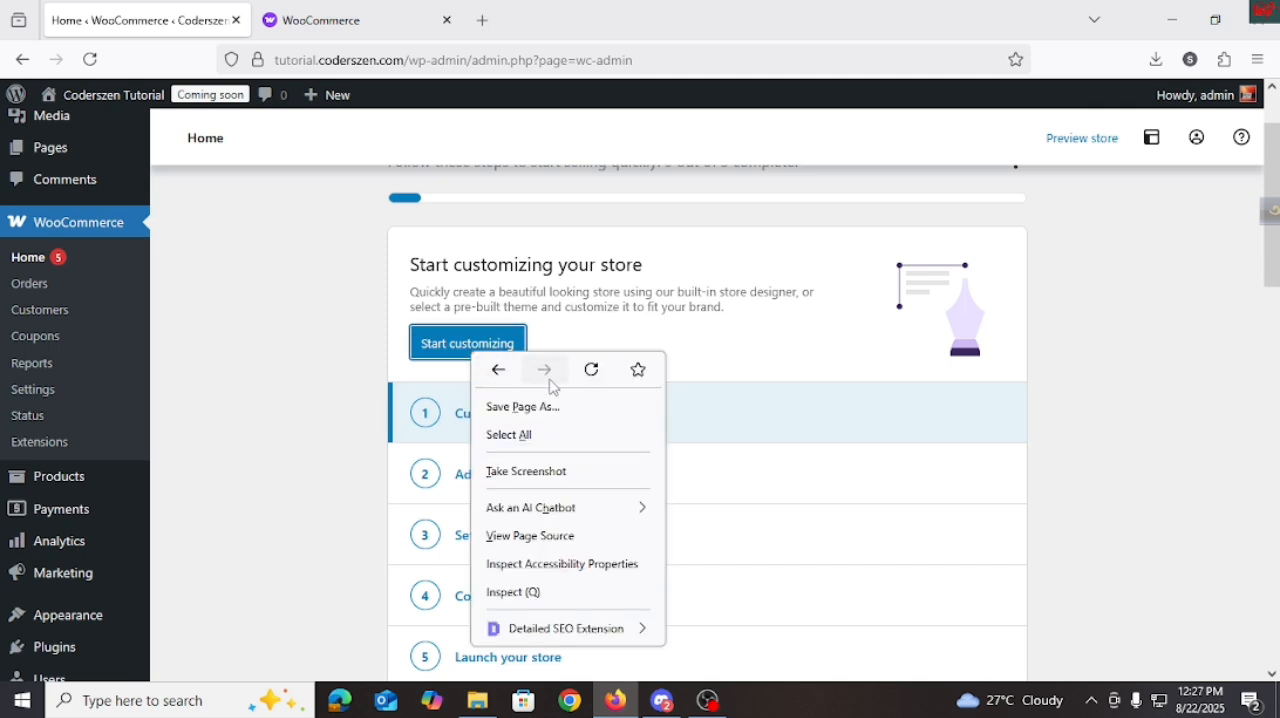
{"action": "left_click", "coordinate": [458, 348]}
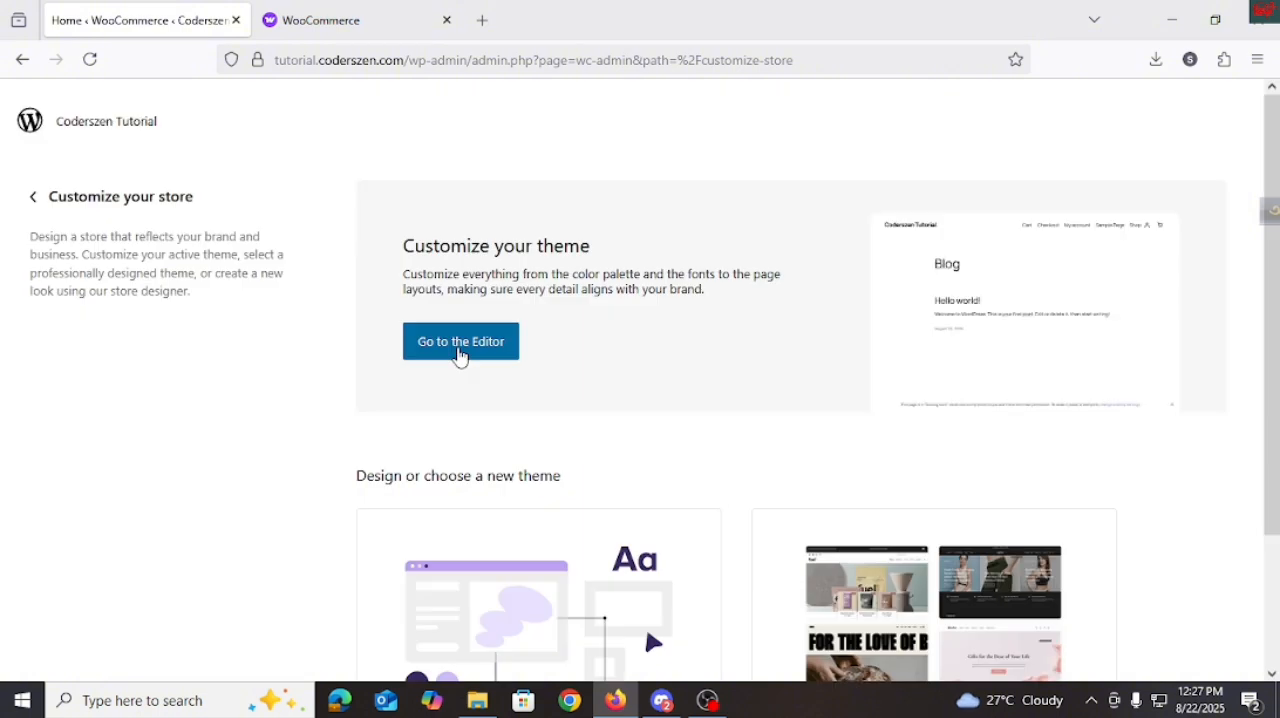
Review the theme editing and design options for the store, and return to the WooCommerce home page.
{"action": "scroll", "coordinate": [563, 423], "scroll_direction": "down", "scroll_amount": 2}
{"action": "scroll", "coordinate": [574, 511], "scroll_direction": "up", "scroll_amount": 2}
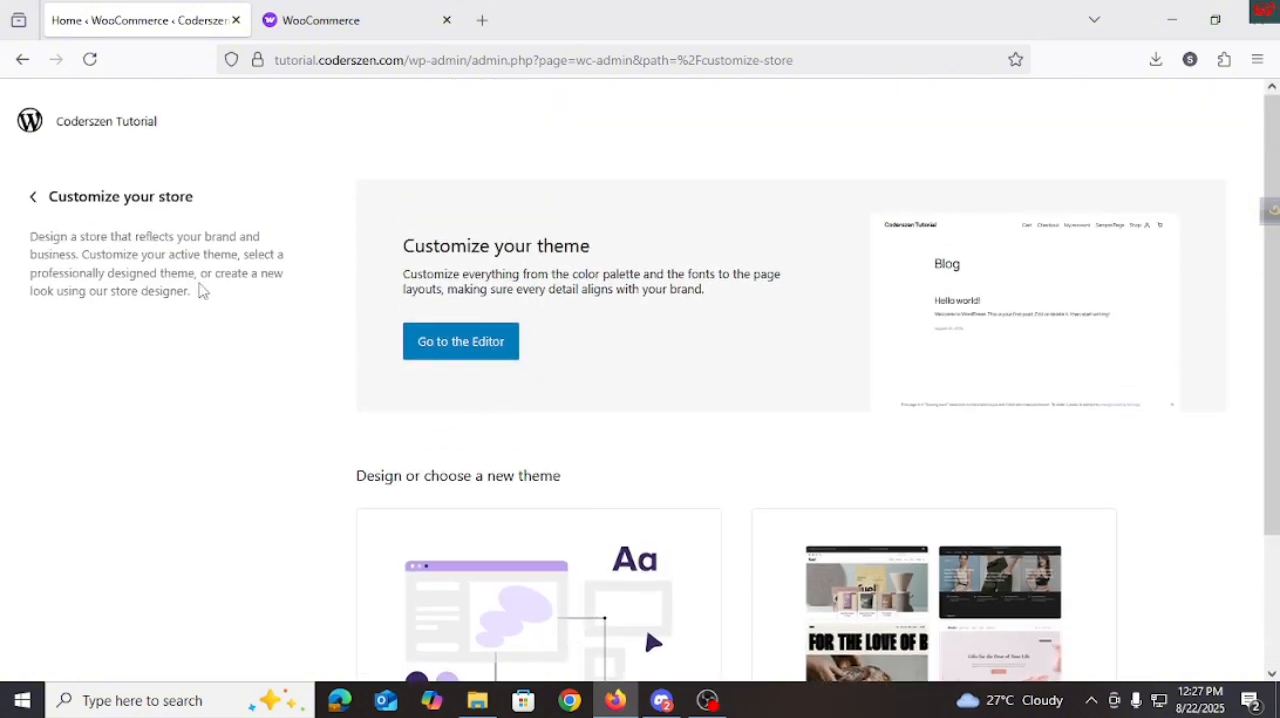
{"action": "scroll", "coordinate": [908, 355], "scroll_direction": "down", "scroll_amount": 2}
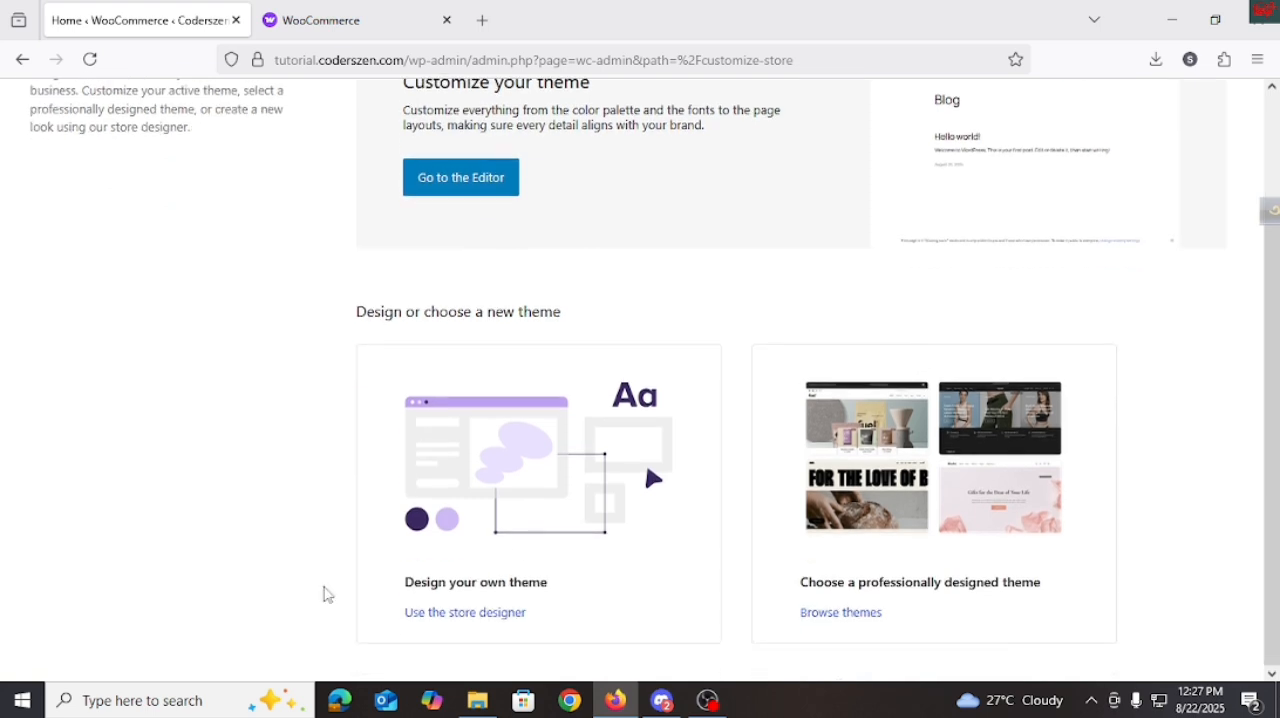
{"action": "scroll", "coordinate": [494, 623], "scroll_direction": "up", "scroll_amount": 2}
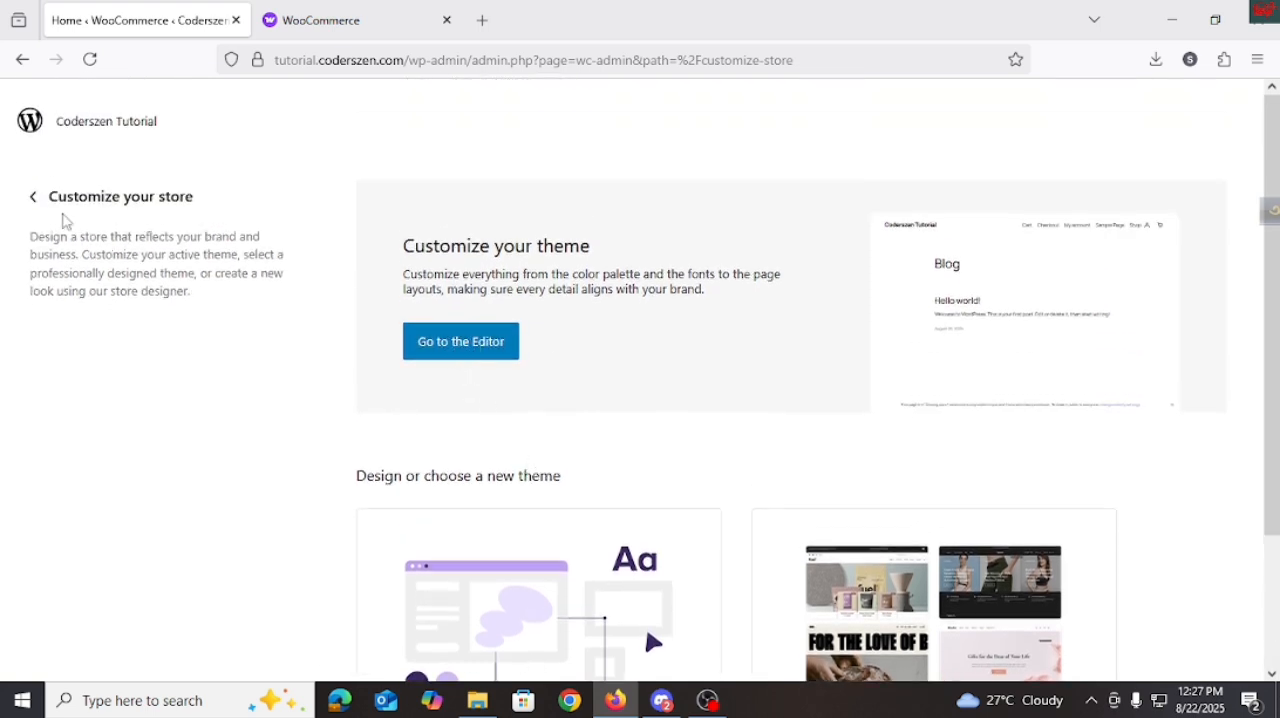
{"action": "left_click", "coordinate": [33, 197]}
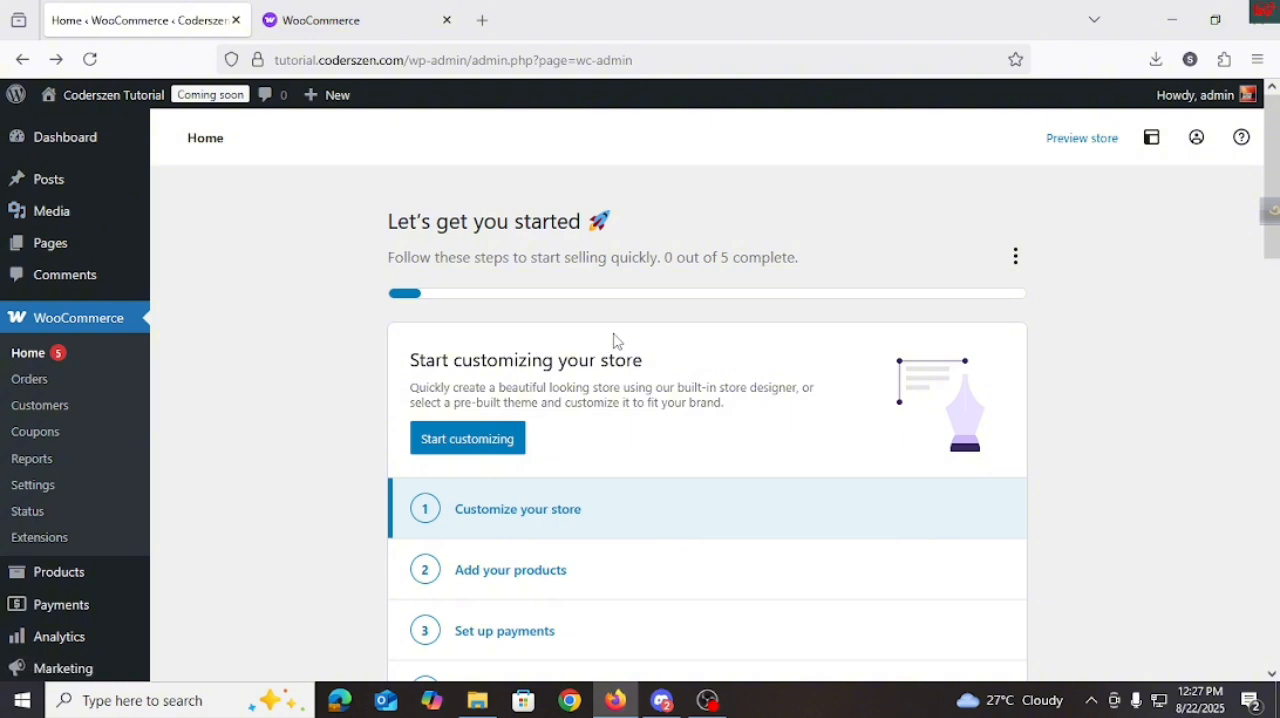
Open the Add your products task and examine the product types and import options offered.
{"action": "scroll", "coordinate": [634, 466], "scroll_direction": "down", "scroll_amount": 1}
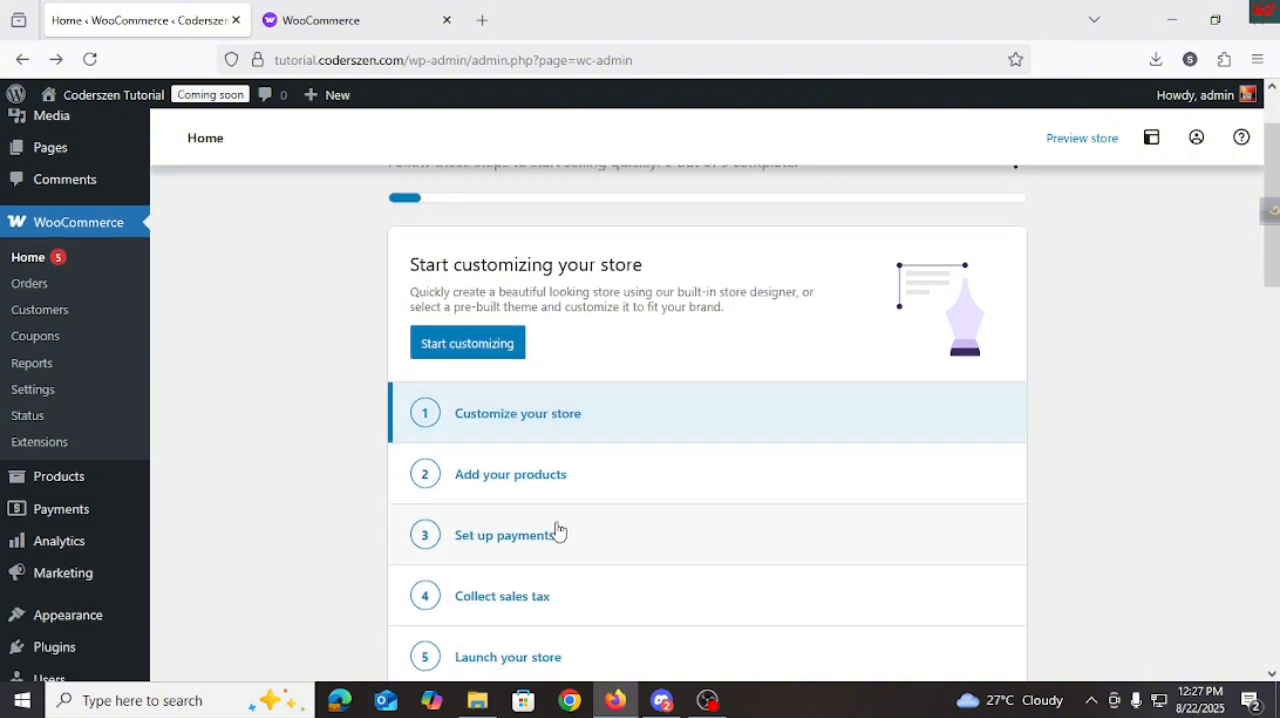
{"action": "left_click", "coordinate": [534, 485]}
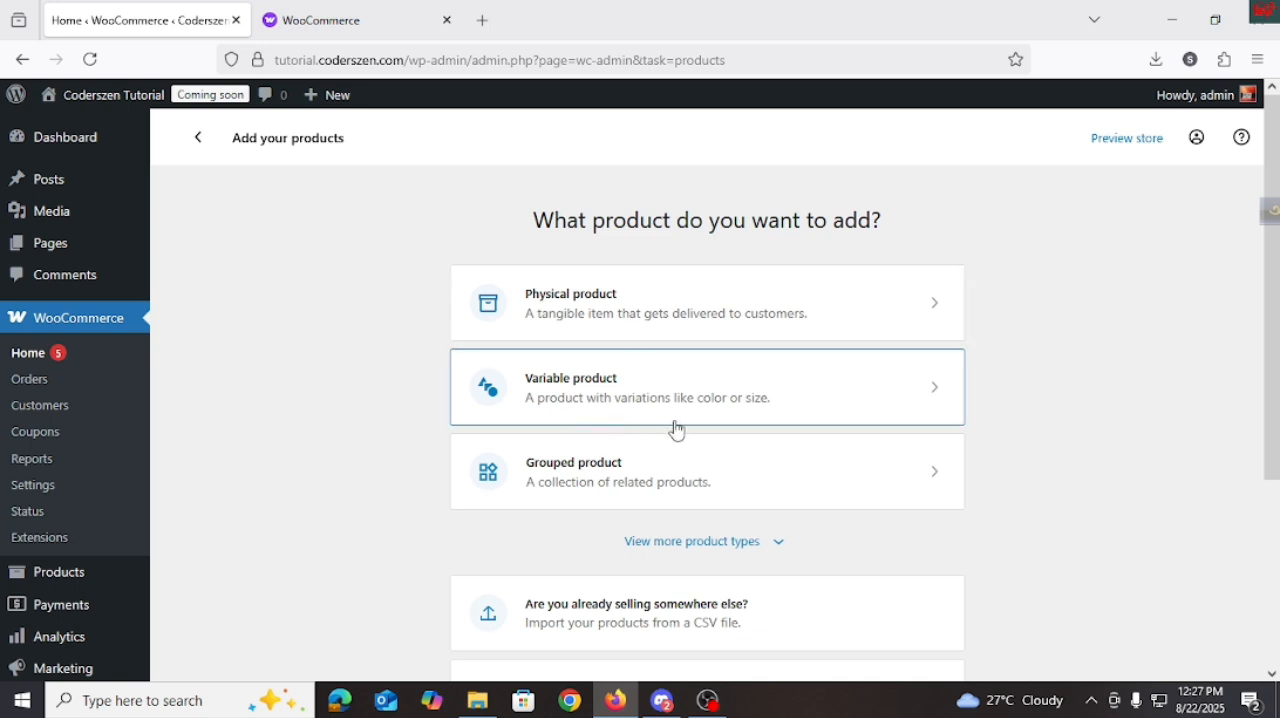
{"action": "scroll", "coordinate": [714, 480], "scroll_direction": "down", "scroll_amount": 2}
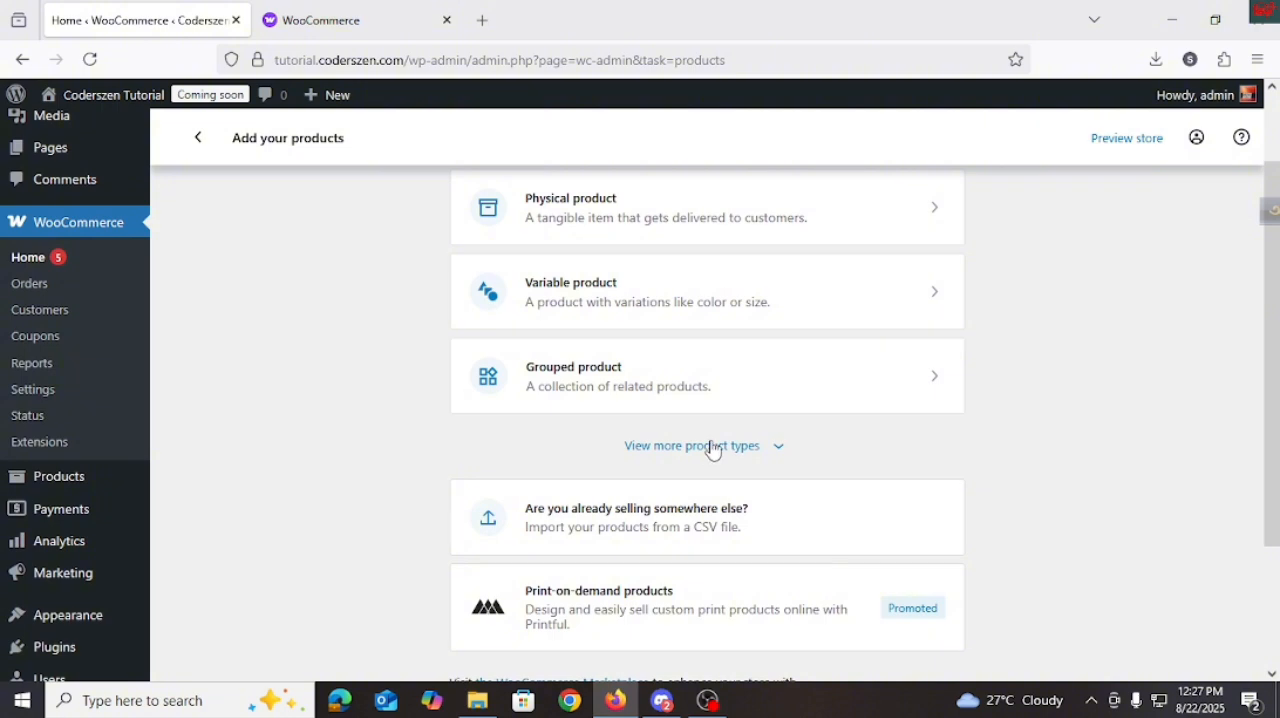
{"action": "scroll", "coordinate": [712, 449], "scroll_direction": "up", "scroll_amount": 2}
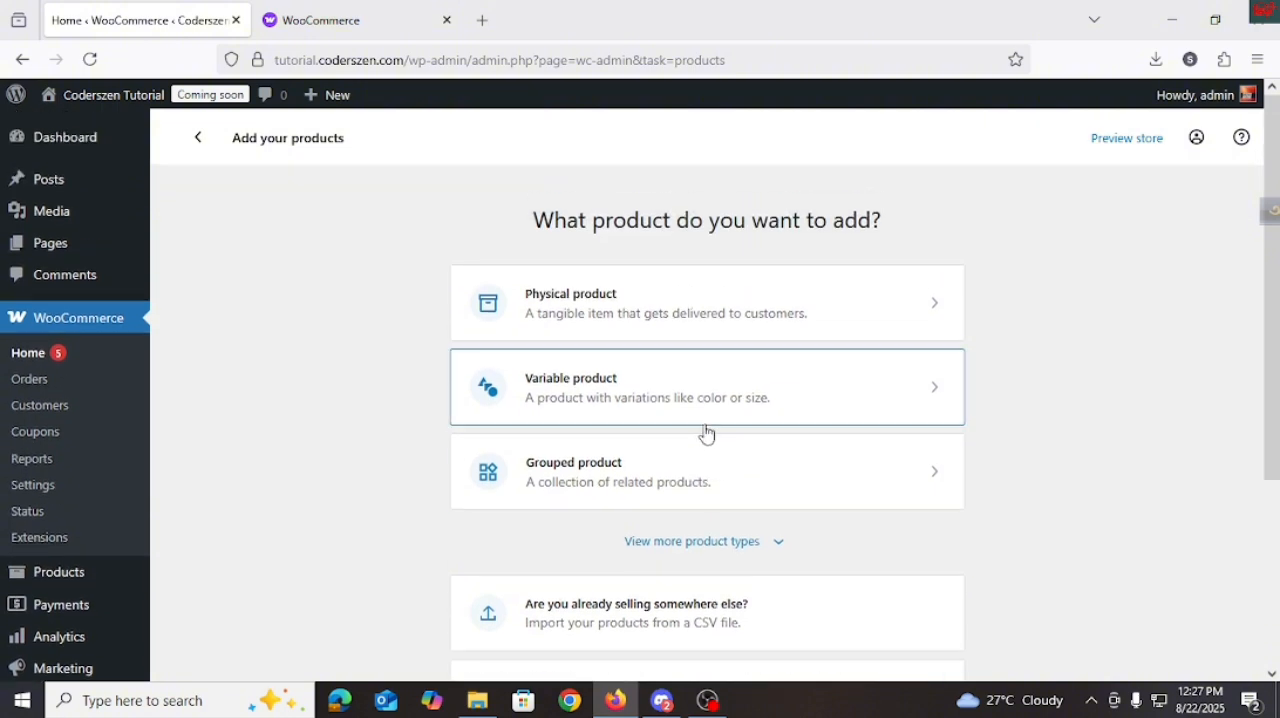
{"action": "scroll", "coordinate": [712, 445], "scroll_direction": "down", "scroll_amount": 2}
{"action": "scroll", "coordinate": [714, 460], "scroll_direction": "down", "scroll_amount": 3}
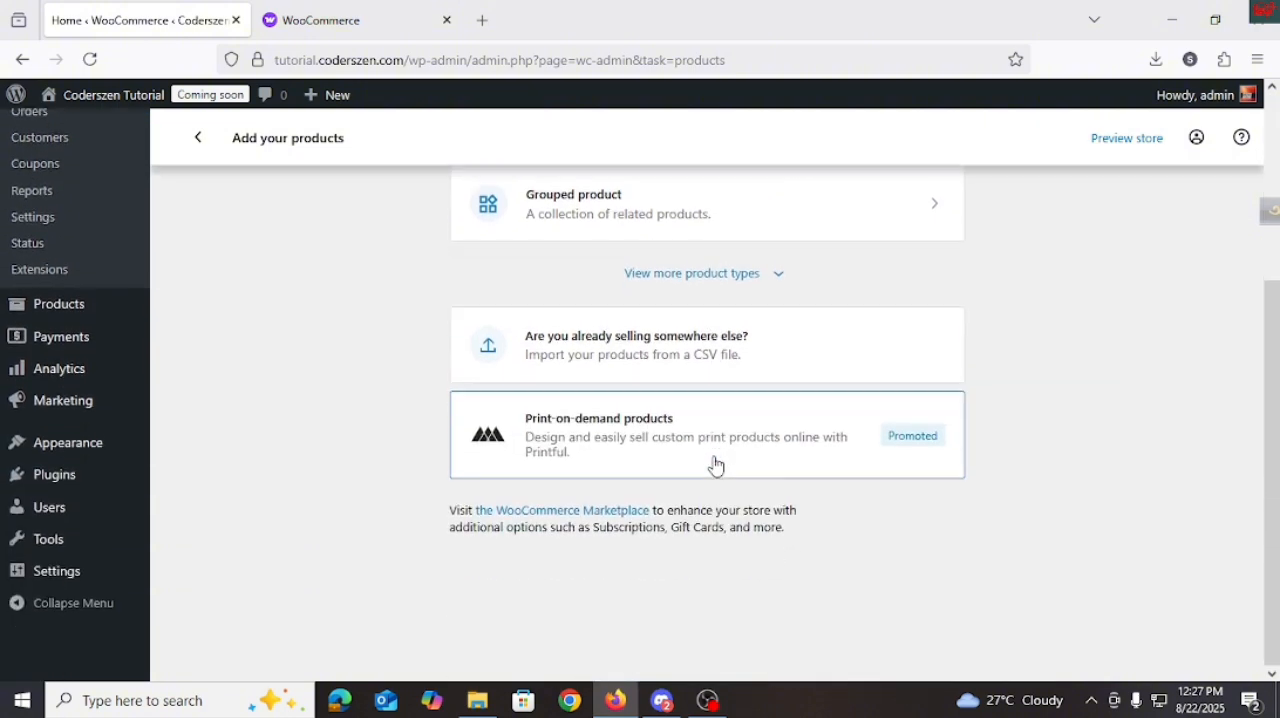
Open the Set up payments task from the WooCommerce home page and enable Cash on delivery among the offline payment methods.
{"action": "scroll", "coordinate": [690, 452], "scroll_direction": "up", "scroll_amount": 5}
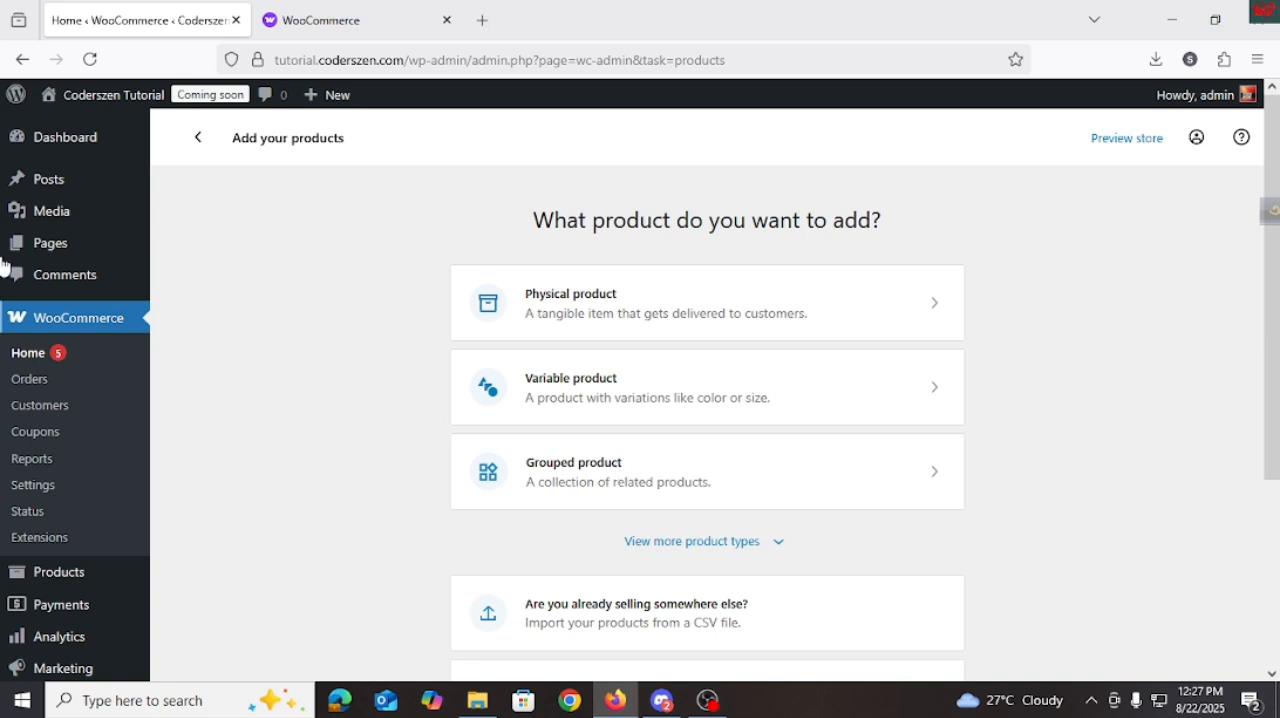
{"action": "left_click", "coordinate": [22, 61]}
{"action": "scroll", "coordinate": [527, 443], "scroll_direction": "down", "scroll_amount": 3}
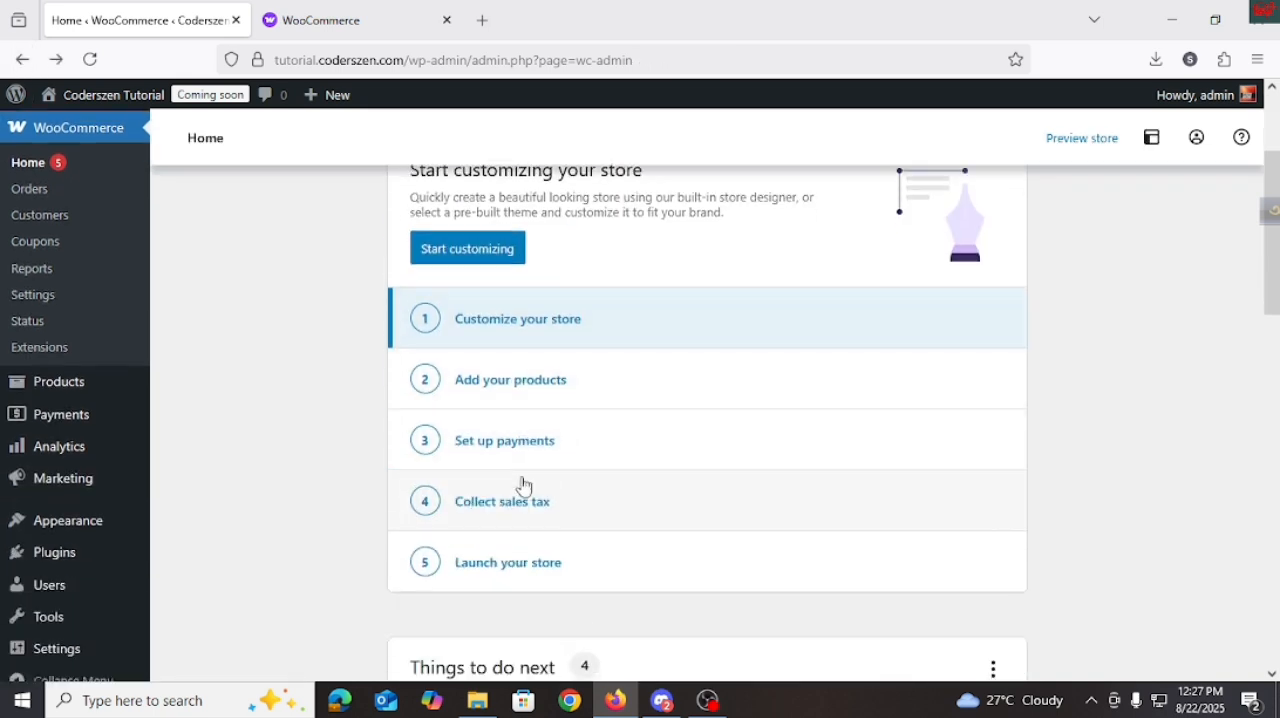
{"action": "left_click", "coordinate": [516, 442]}
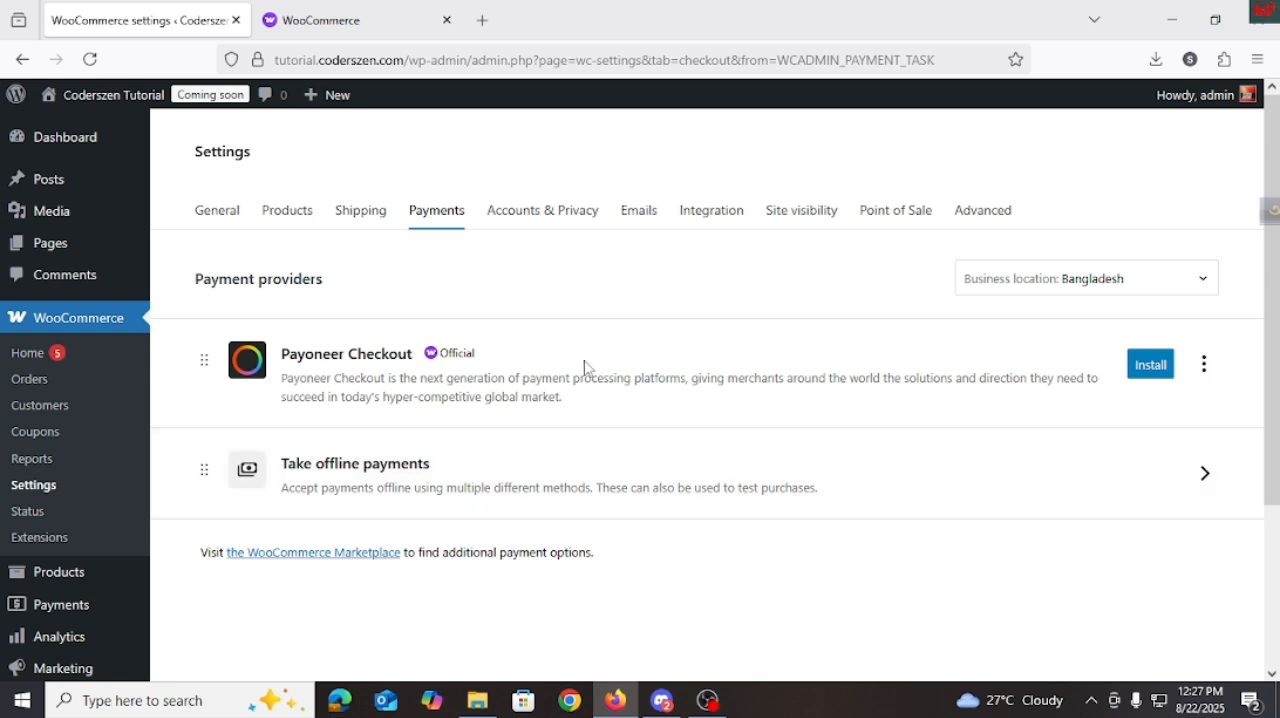
{"action": "scroll", "coordinate": [415, 440], "scroll_direction": "down", "scroll_amount": 2}
{"action": "scroll", "coordinate": [440, 491], "scroll_direction": "up", "scroll_amount": 2}
{"action": "left_click", "coordinate": [1199, 473]}
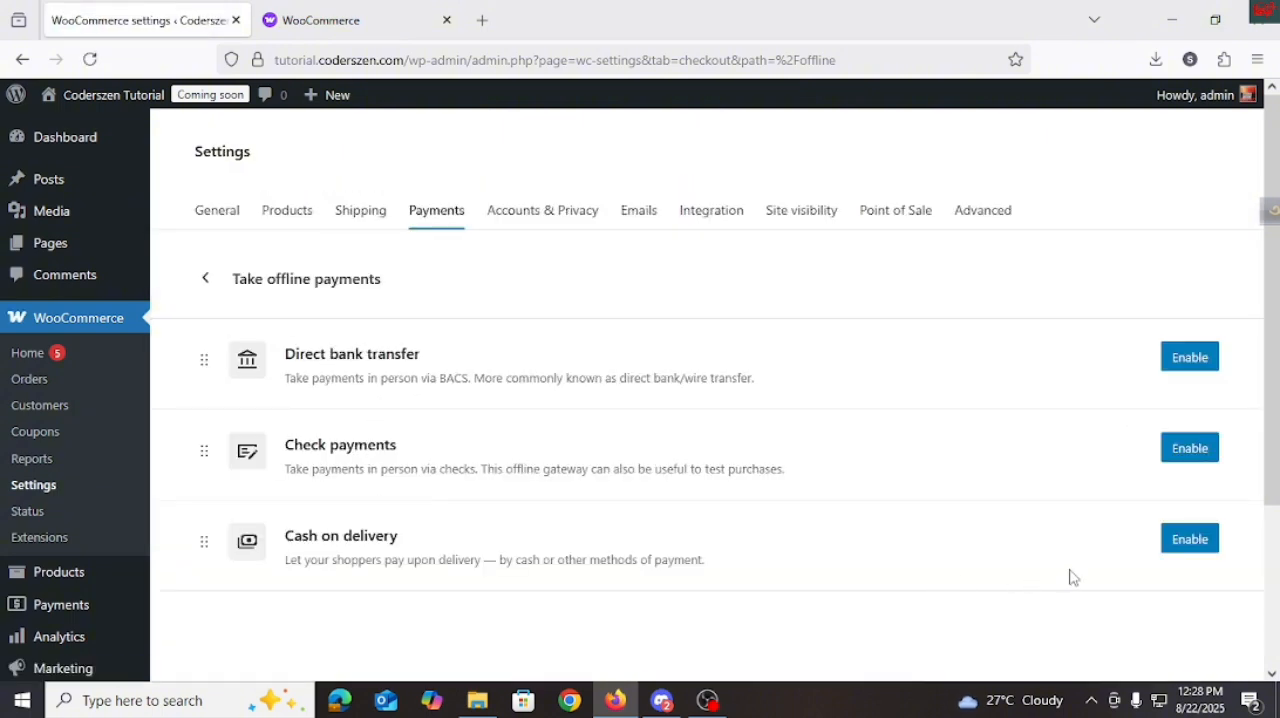
{"action": "left_click", "coordinate": [1170, 539]}
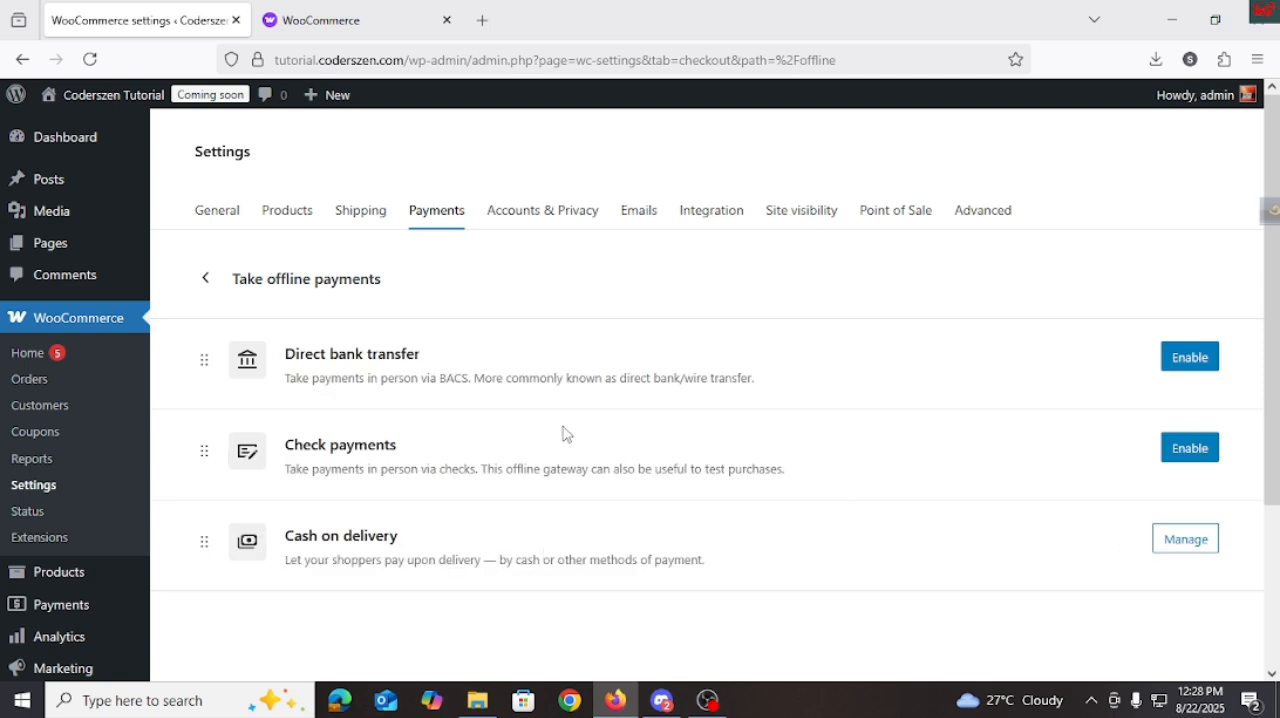
Return to the WooCommerce home page and open the Collect sales tax task.
{"action": "left_click", "coordinate": [22, 59]}
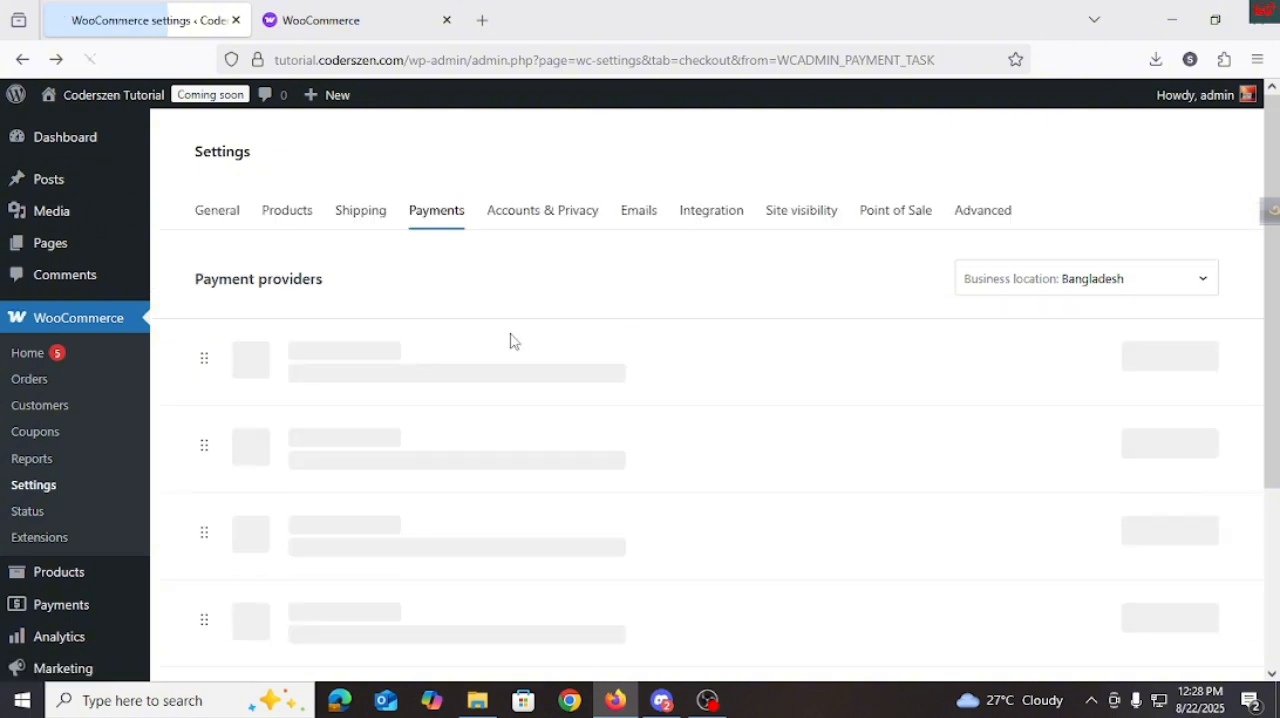
{"action": "left_click", "coordinate": [20, 65]}
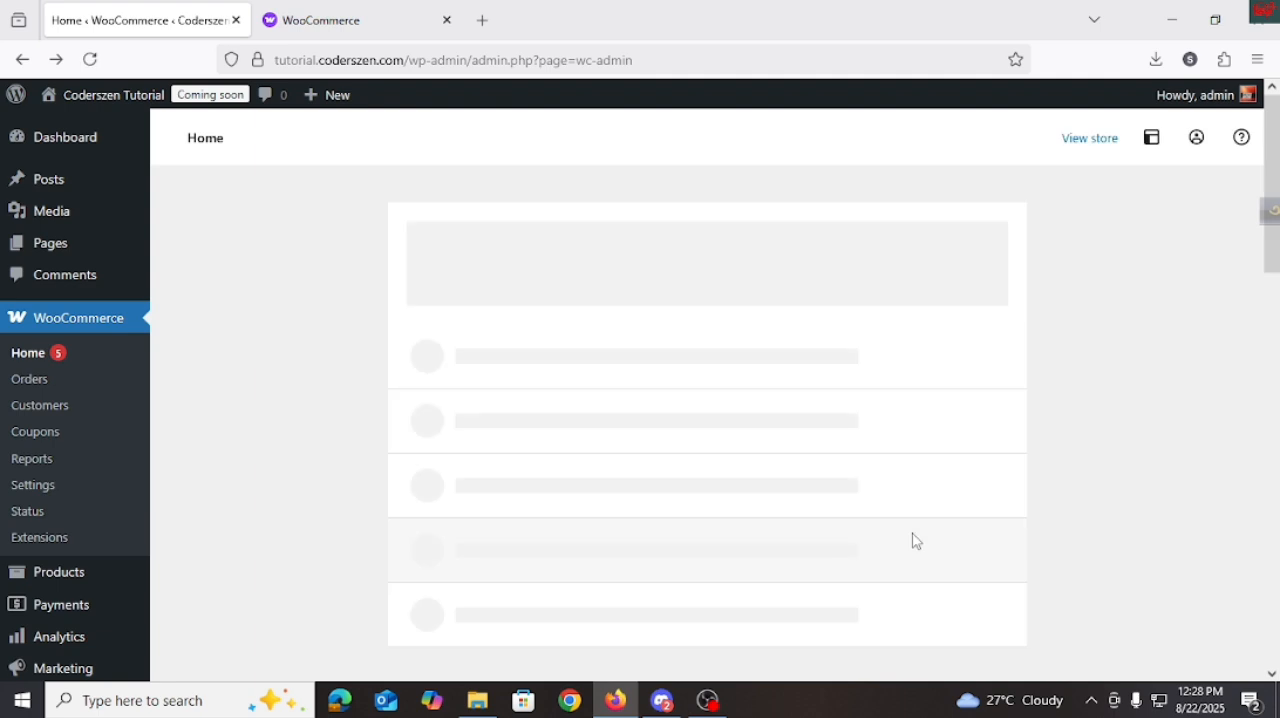
{"action": "scroll", "coordinate": [790, 512], "scroll_direction": "down", "scroll_amount": 2}
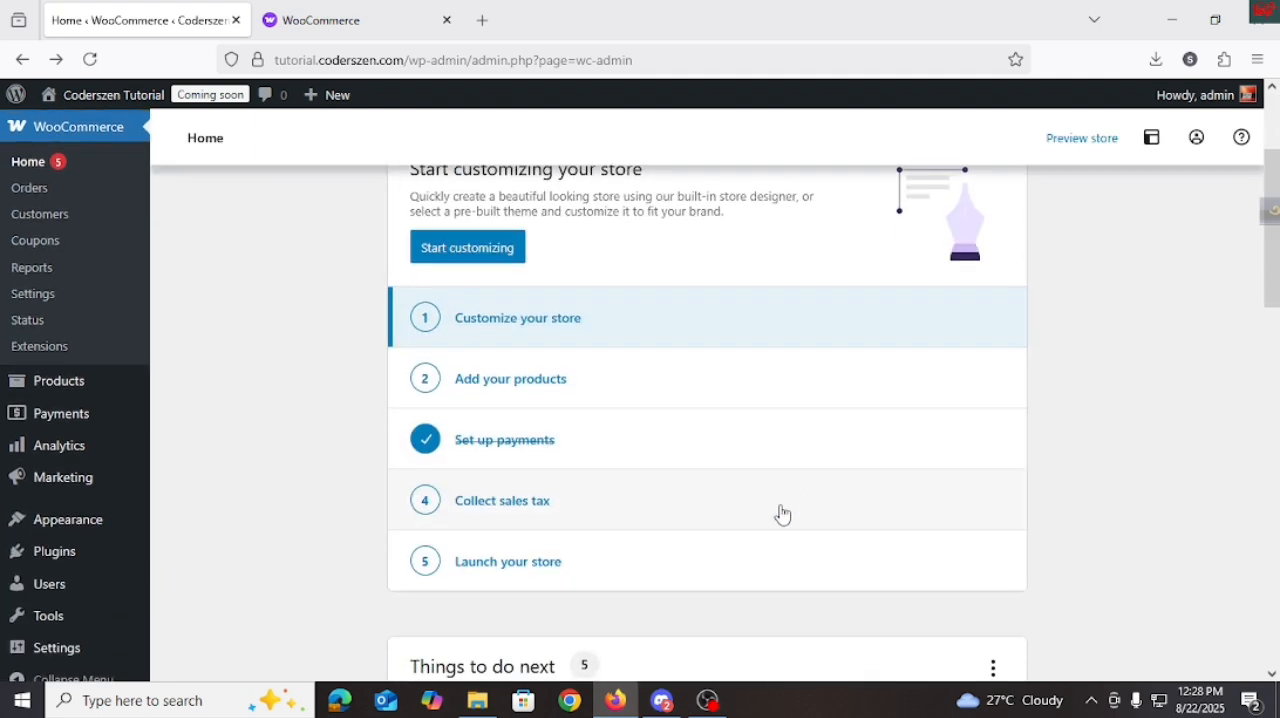
{"action": "left_click", "coordinate": [565, 527]}
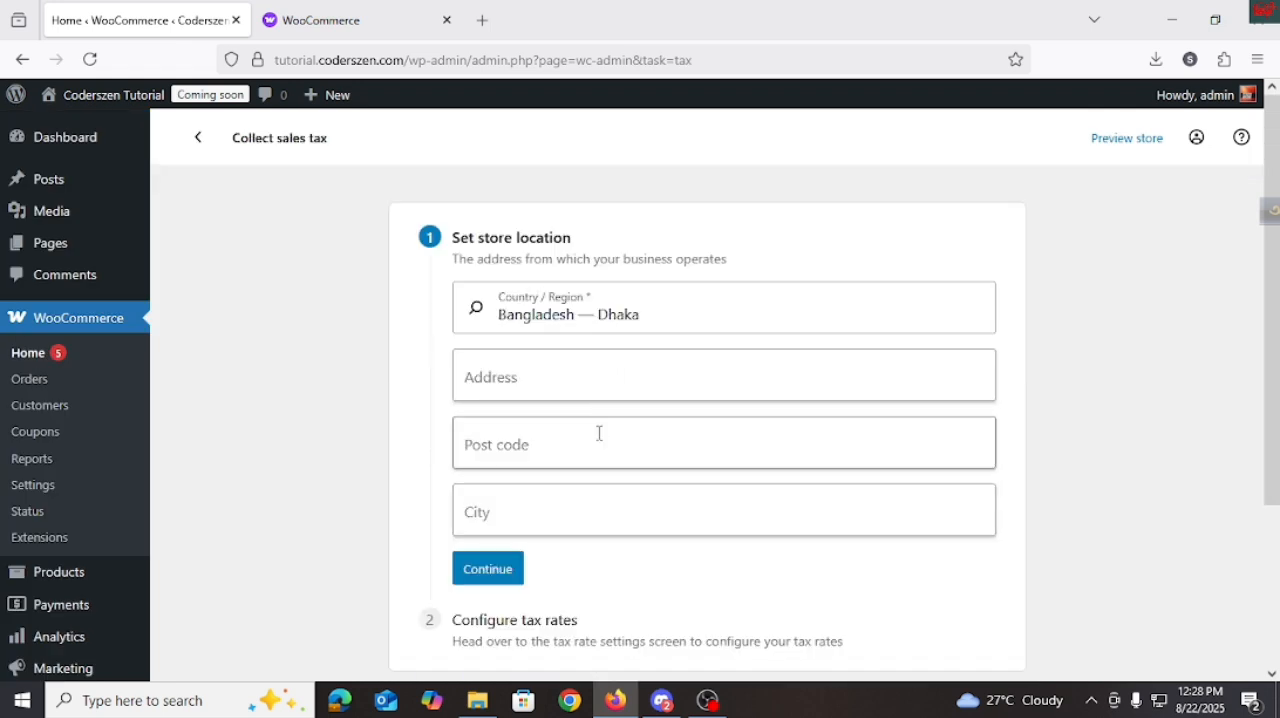
{"action": "scroll", "coordinate": [597, 434], "scroll_direction": "down", "scroll_amount": 3}
{"action": "scroll", "coordinate": [580, 425], "scroll_direction": "up", "scroll_amount": 3}
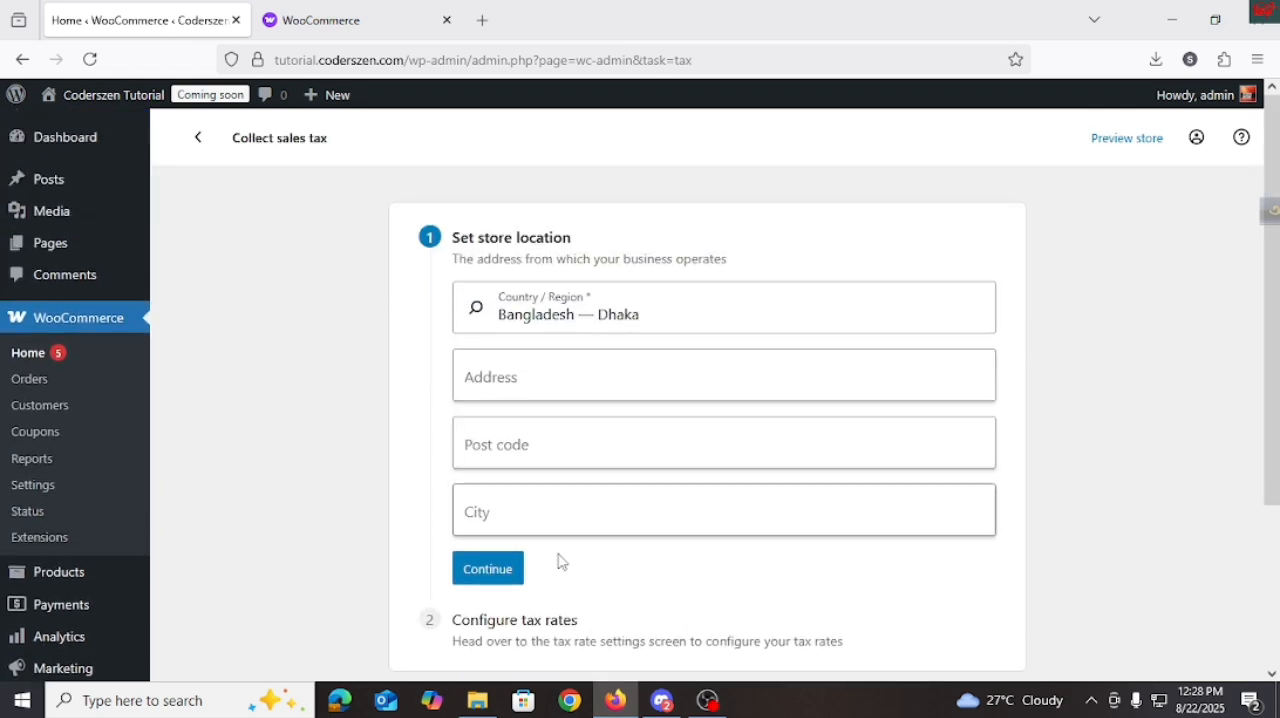
Fill in the store location's address, post code and city, and continue to the tax rate configuration.
{"action": "left_click", "coordinate": [523, 373]}
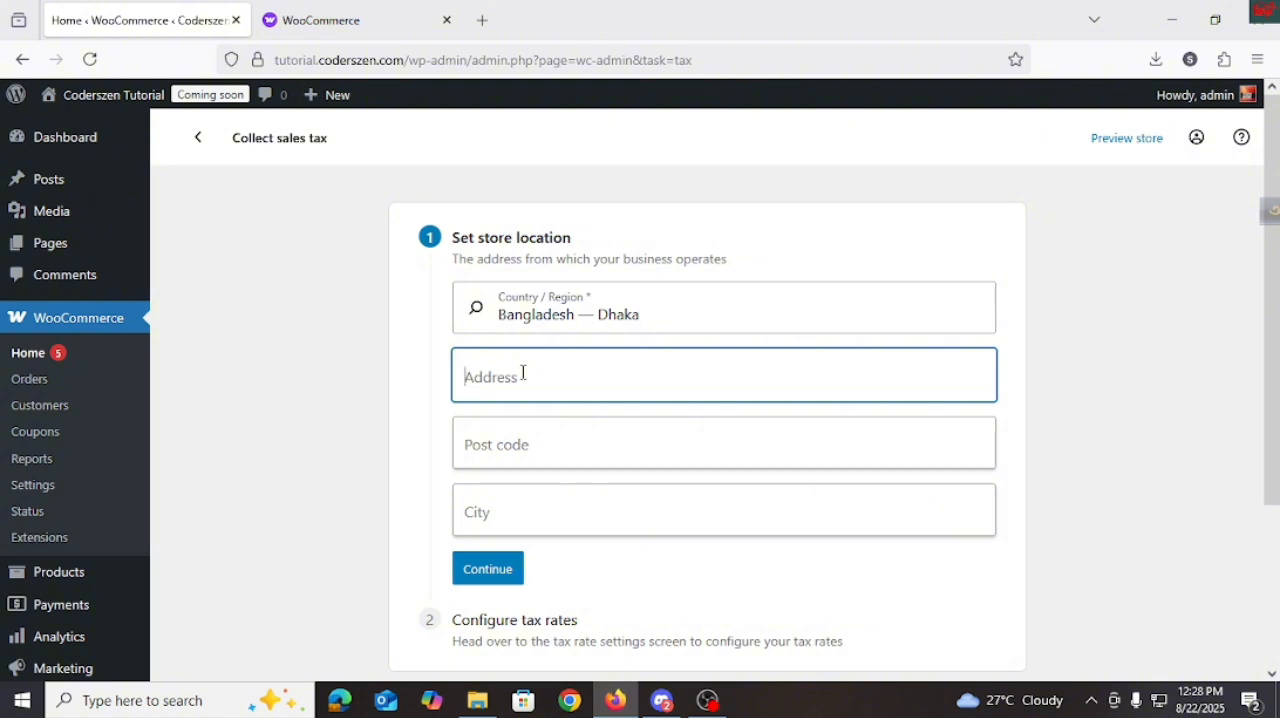
{"action": "type", "text": "Feni"}
{"action": "left_click", "coordinate": [503, 431]}
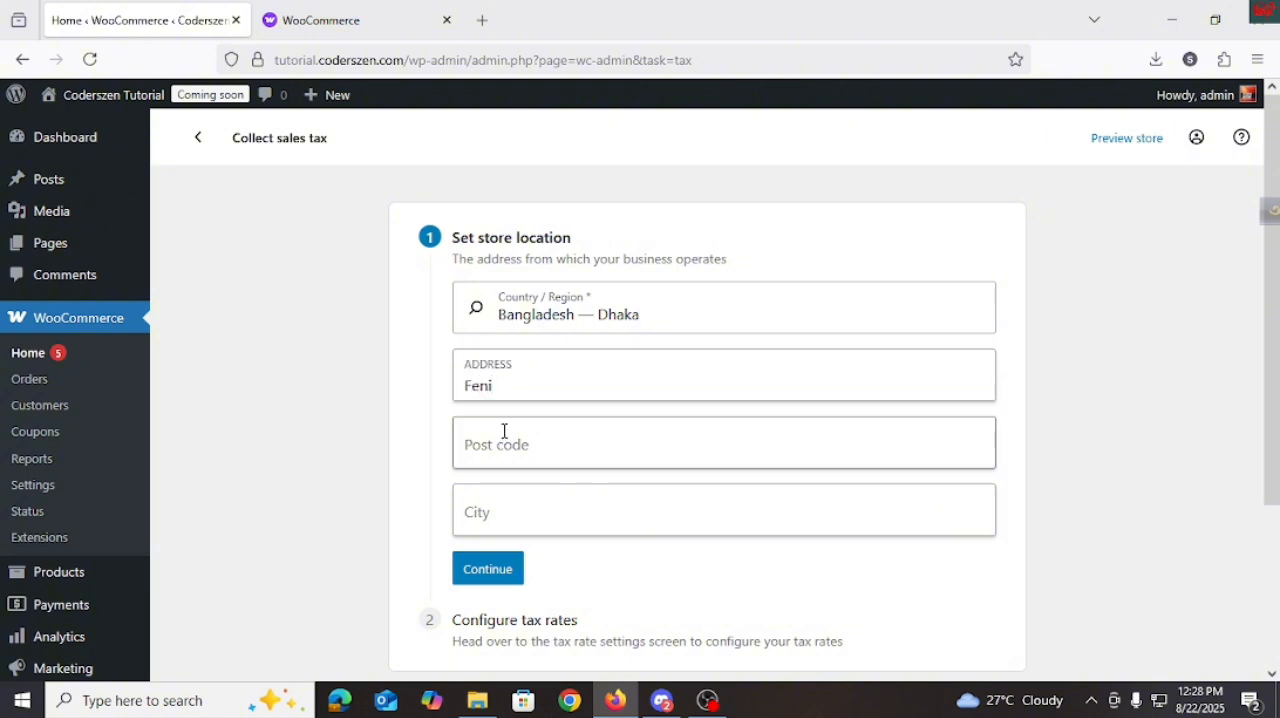
{"action": "type", "text": "3940"}
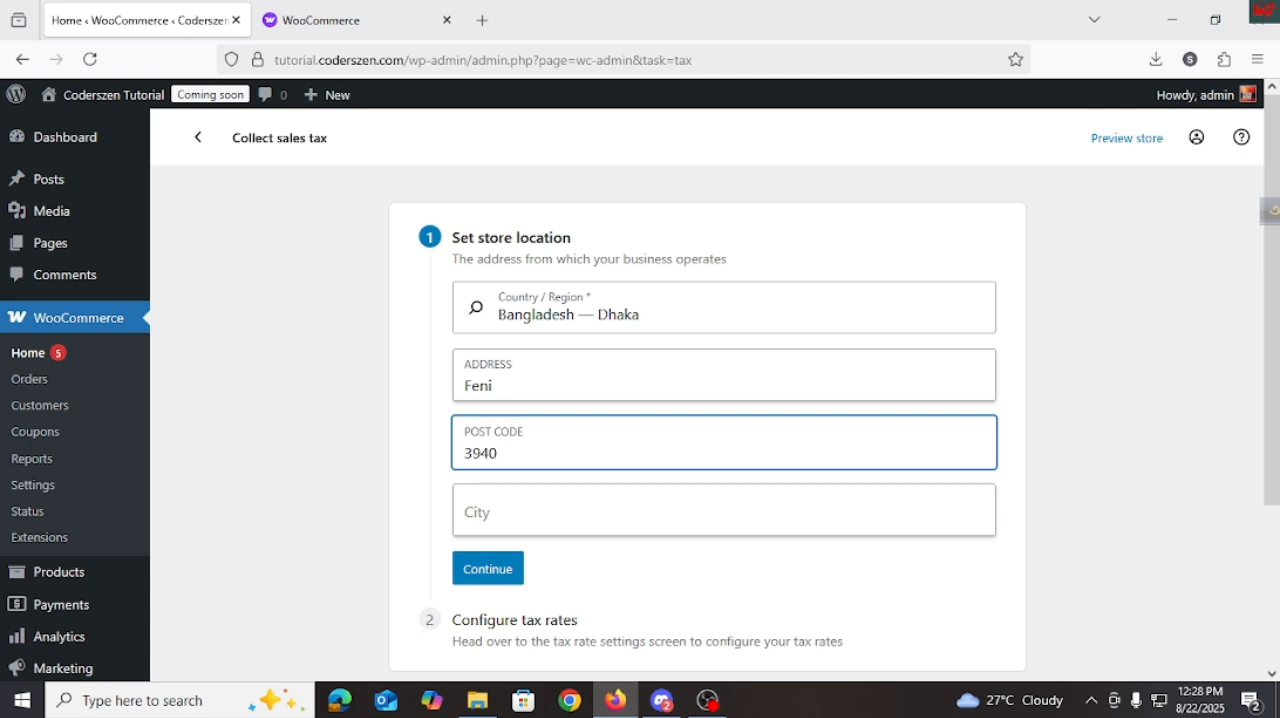
{"action": "left_click", "coordinate": [531, 498]}
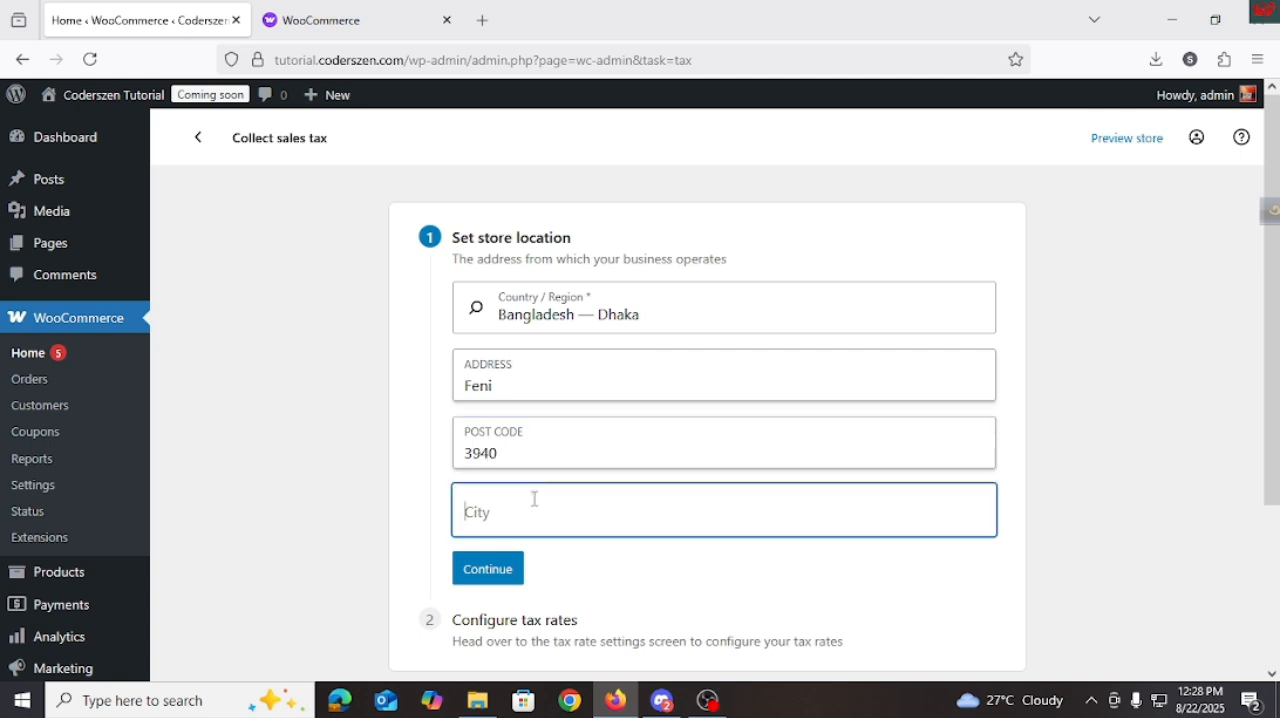
{"action": "type", "text": "Soliya"}
{"action": "left_click", "coordinate": [494, 578]}
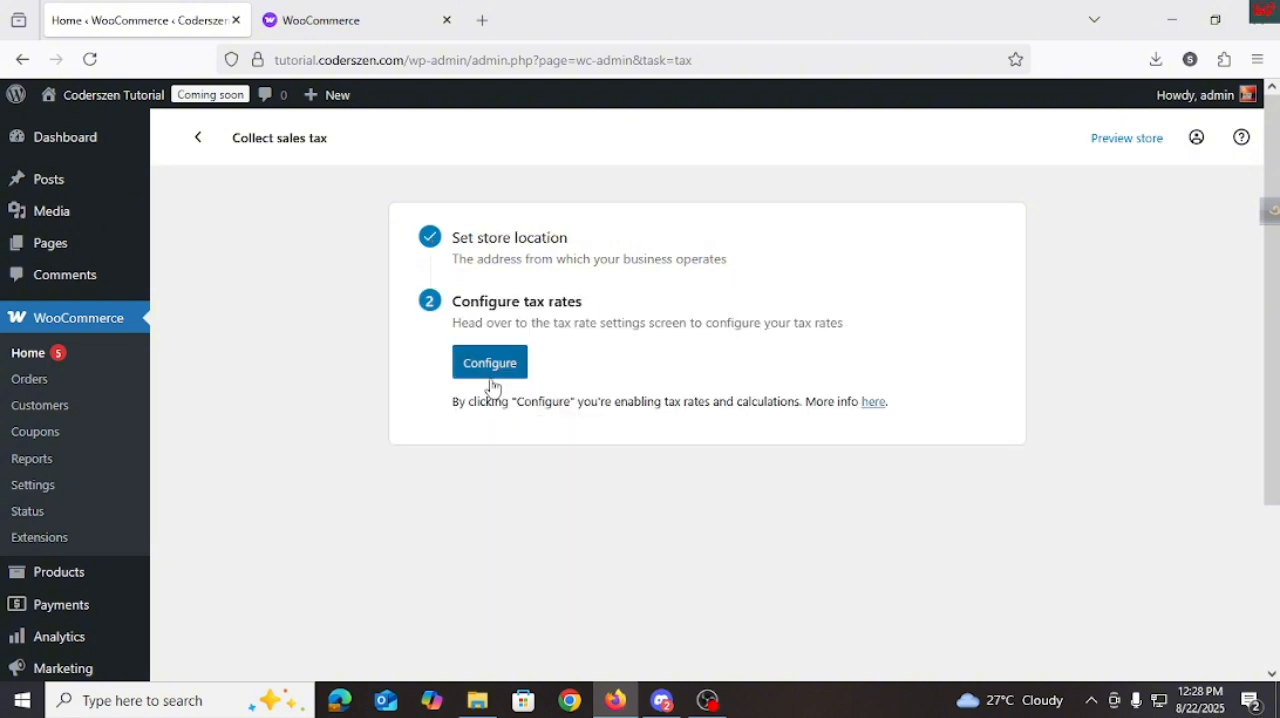
Enable tax rates and calculations for the store, and review the general tax options.
{"action": "left_click", "coordinate": [492, 368]}
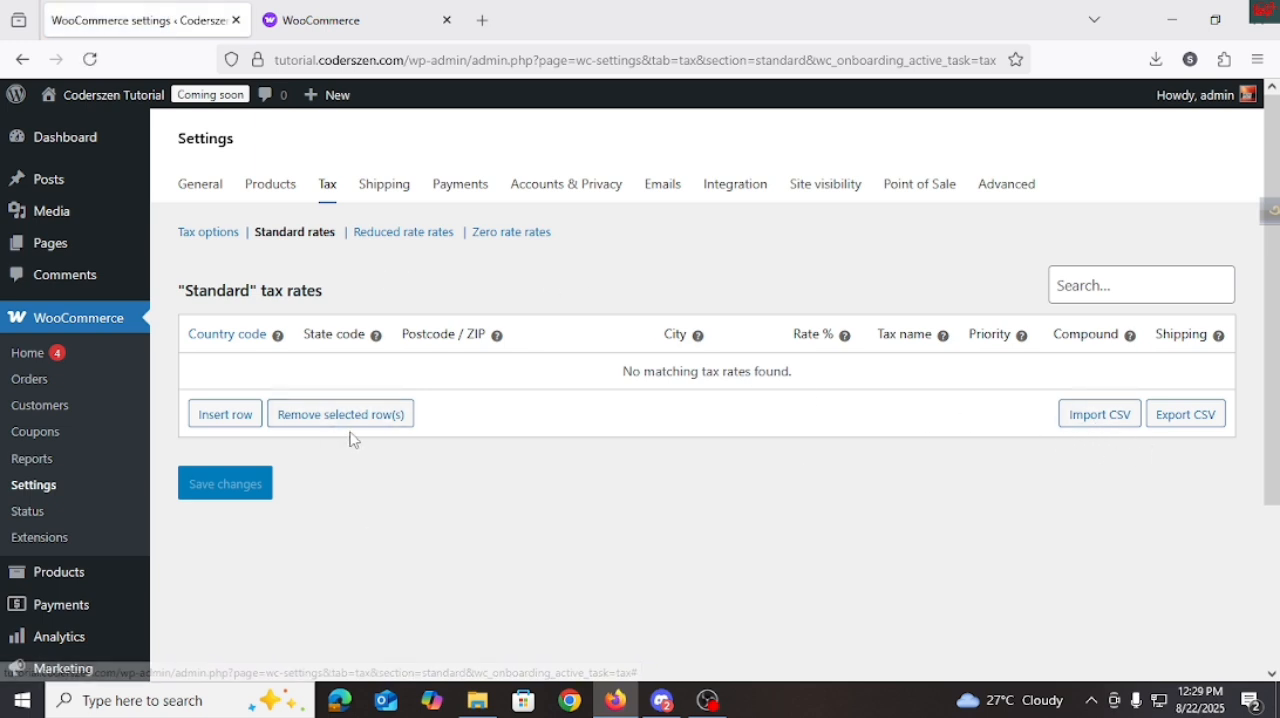
{"action": "left_click", "coordinate": [234, 238]}
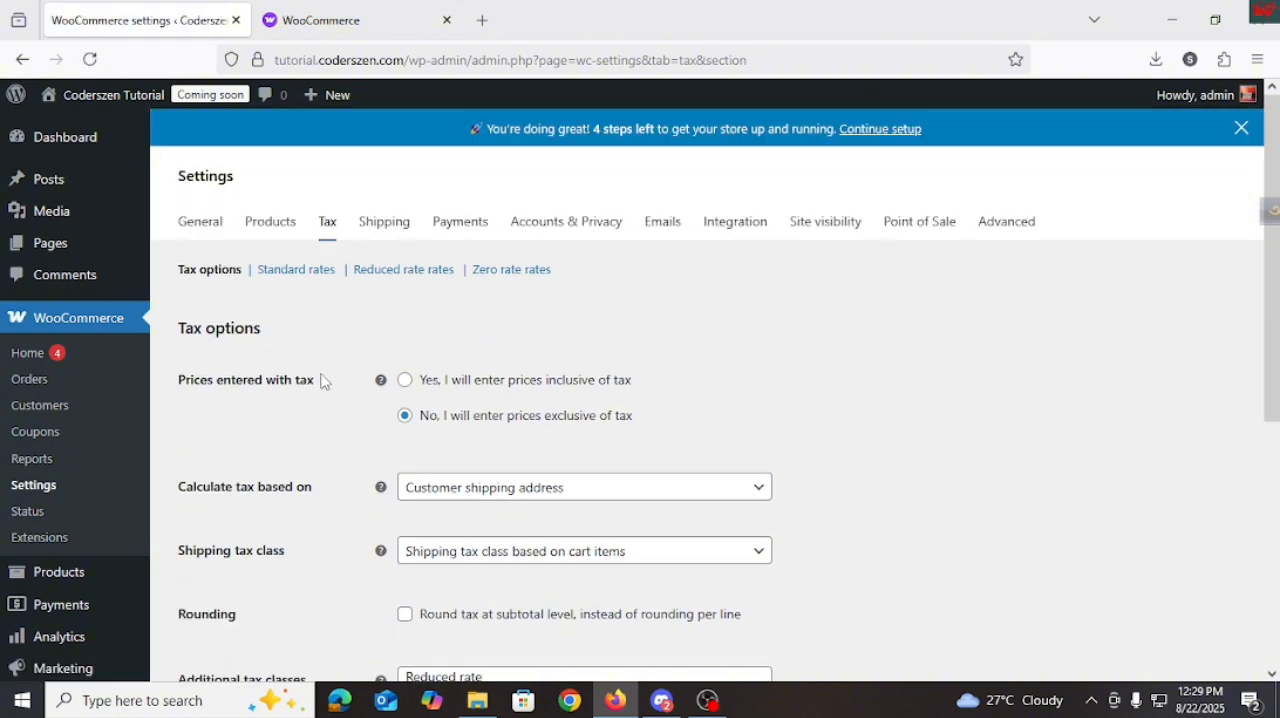
{"action": "scroll", "coordinate": [430, 430], "scroll_direction": "down", "scroll_amount": 3}
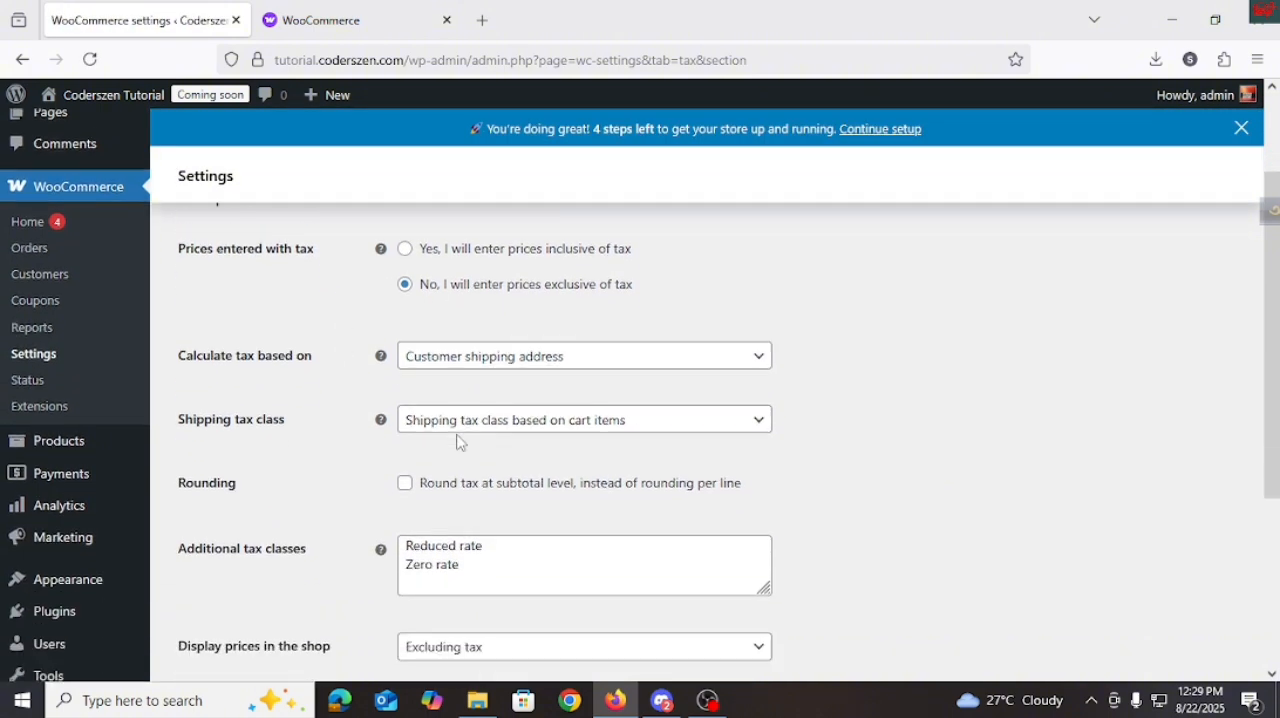
{"action": "scroll", "coordinate": [408, 397], "scroll_direction": "up", "scroll_amount": 3}
Try entering prices inclusive of tax, look through the remaining tax options, and switch back to prices exclusive of tax.
{"action": "left_click", "coordinate": [406, 381]}
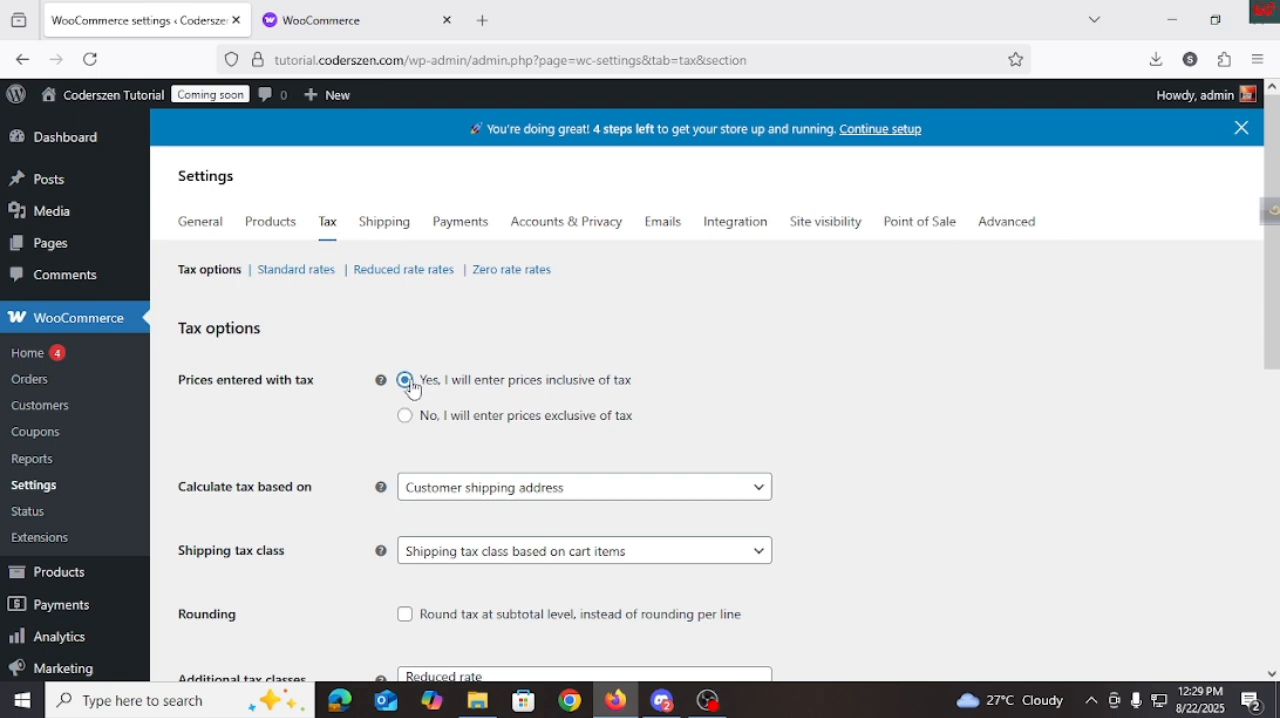
{"action": "scroll", "coordinate": [412, 400], "scroll_direction": "down", "scroll_amount": 2}
{"action": "scroll", "coordinate": [466, 435], "scroll_direction": "down", "scroll_amount": 4}
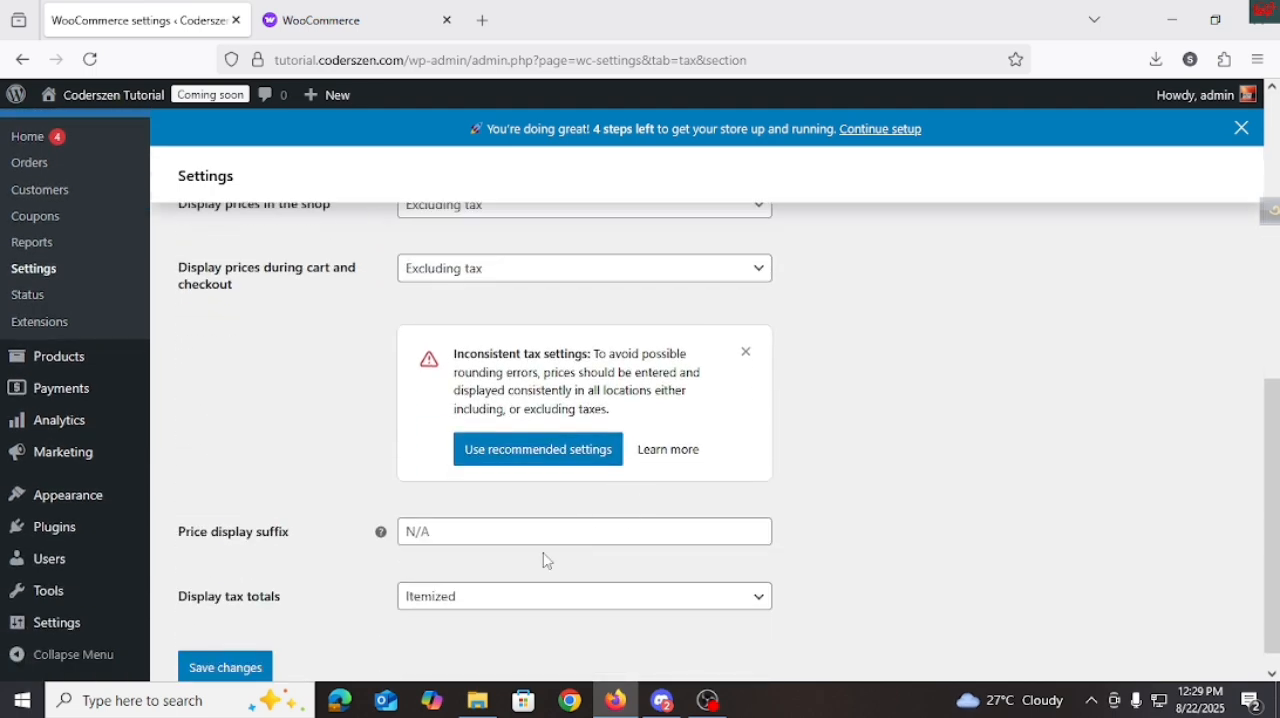
{"action": "scroll", "coordinate": [547, 560], "scroll_direction": "up", "scroll_amount": 6}
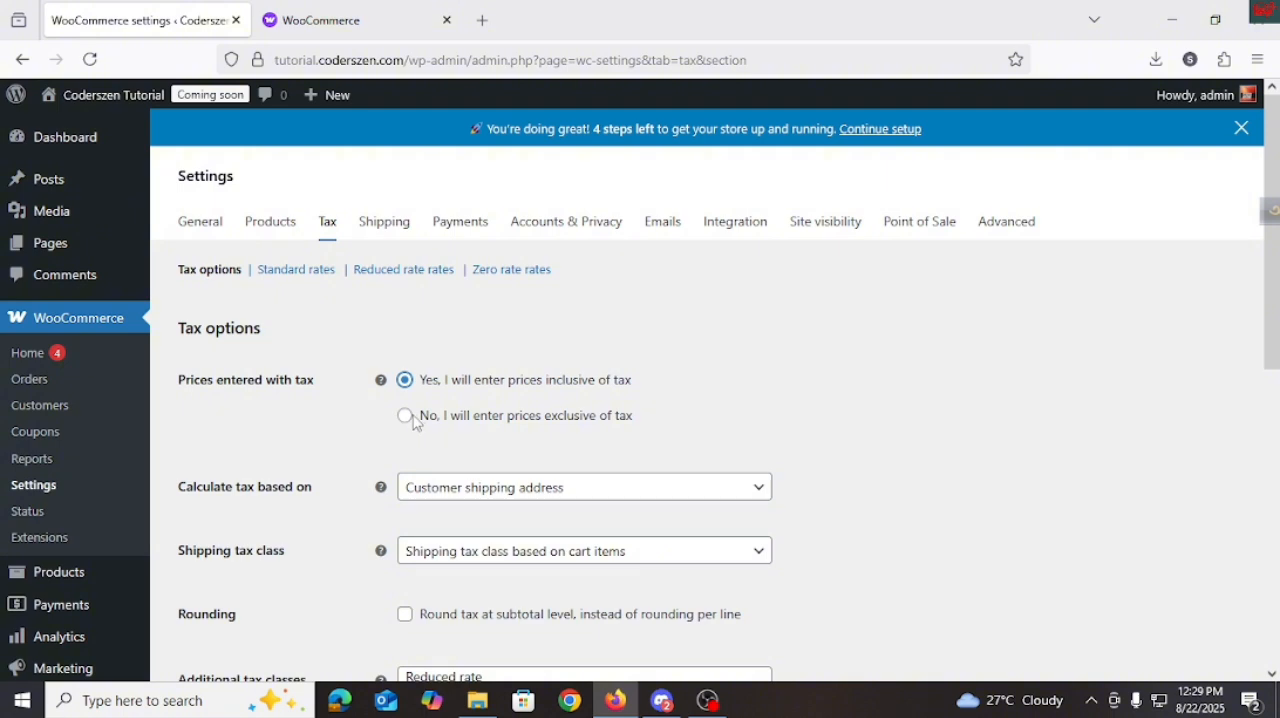
{"action": "left_click", "coordinate": [405, 416]}
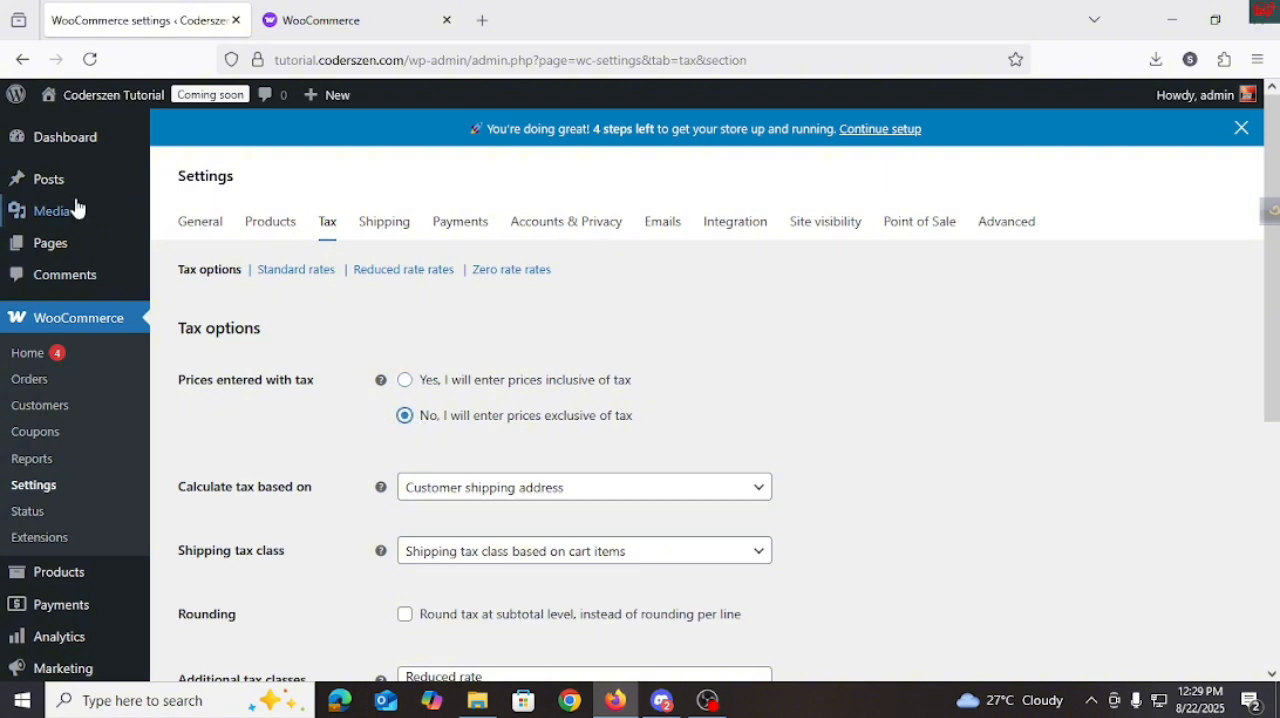
Leave the tax settings for the setup task list, and launch the store through the Launch your store task.
{"action": "left_click", "coordinate": [24, 60]}
{"action": "left_click", "coordinate": [636, 421]}
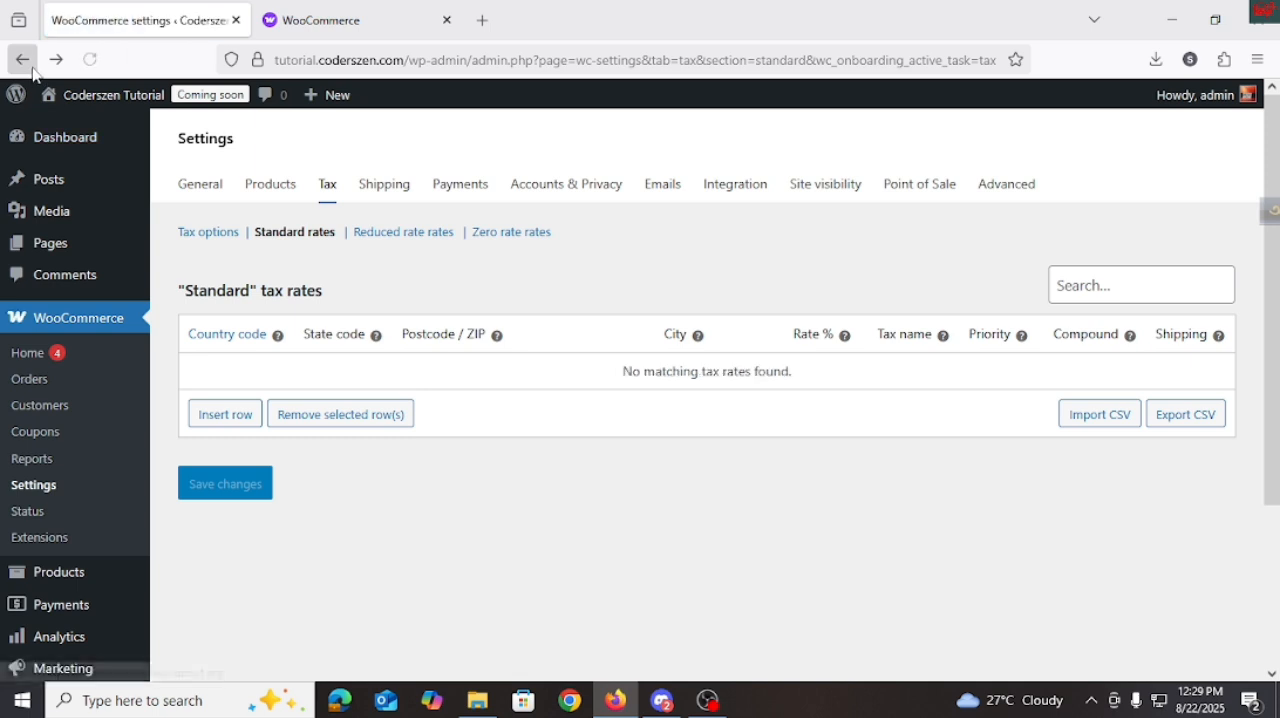
{"action": "left_click", "coordinate": [22, 60]}
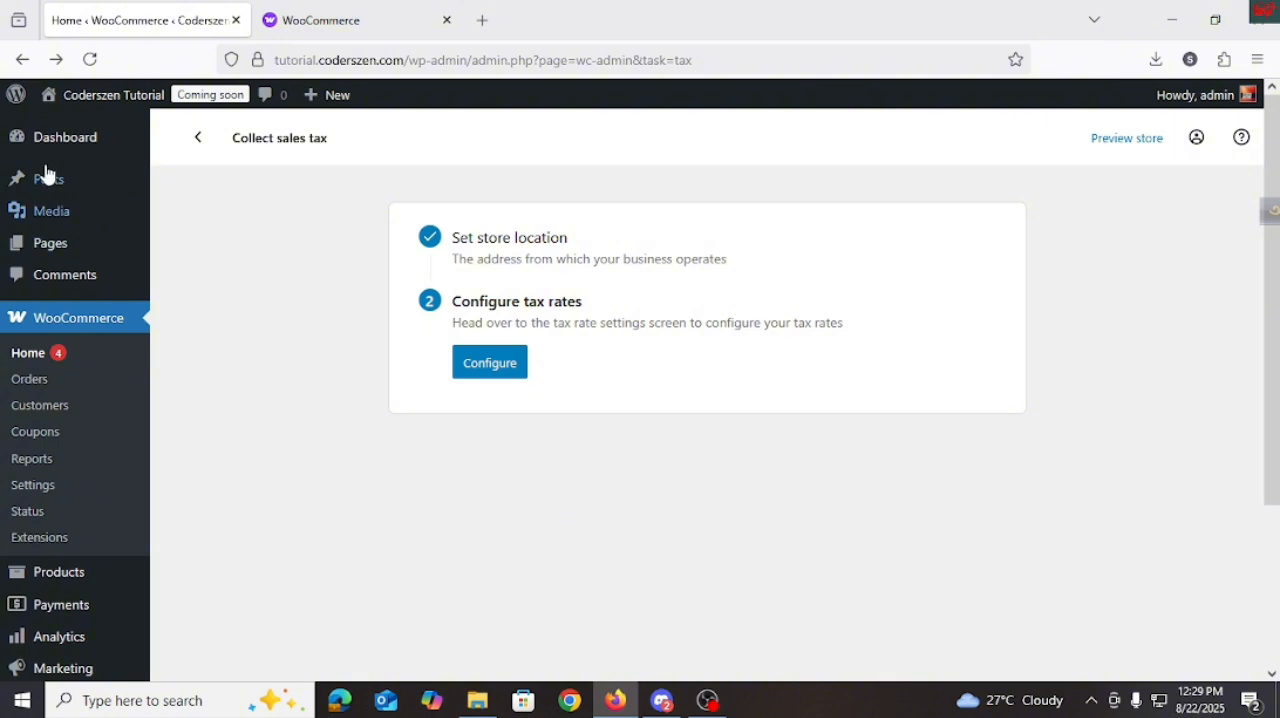
{"action": "left_click", "coordinate": [22, 59]}
{"action": "scroll", "coordinate": [468, 385], "scroll_direction": "down", "scroll_amount": 4}
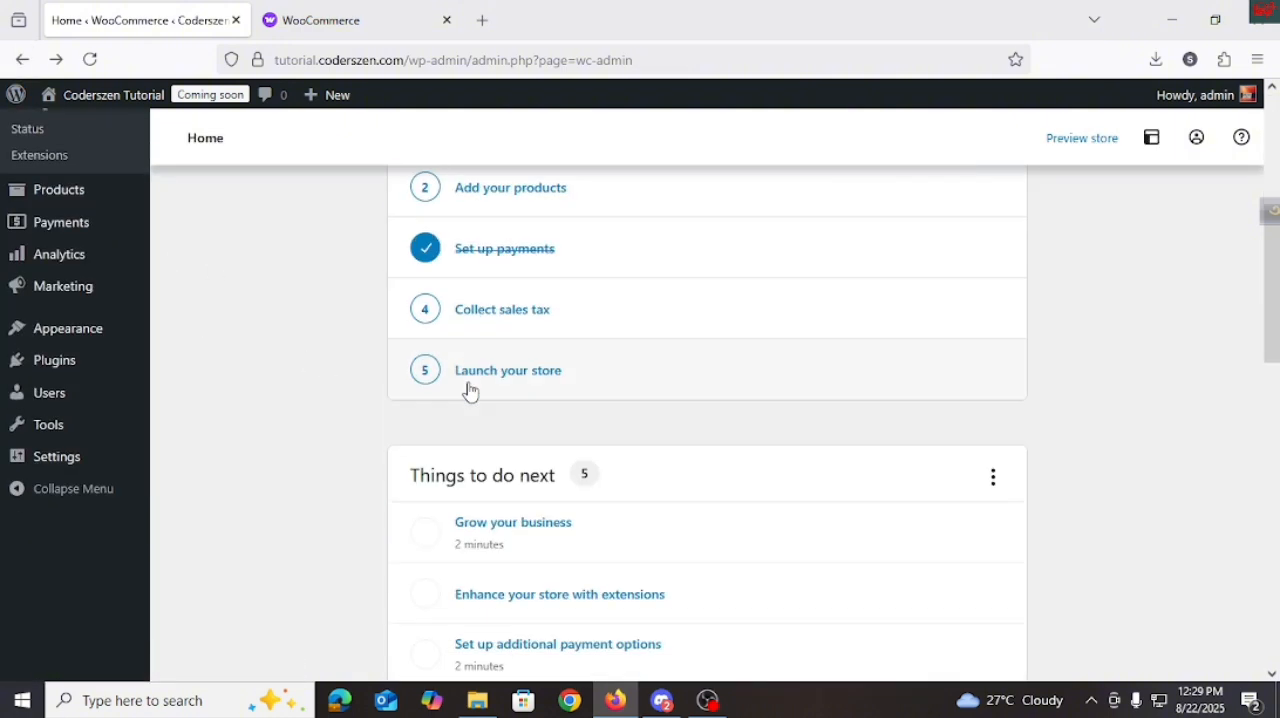
{"action": "left_click", "coordinate": [524, 384]}
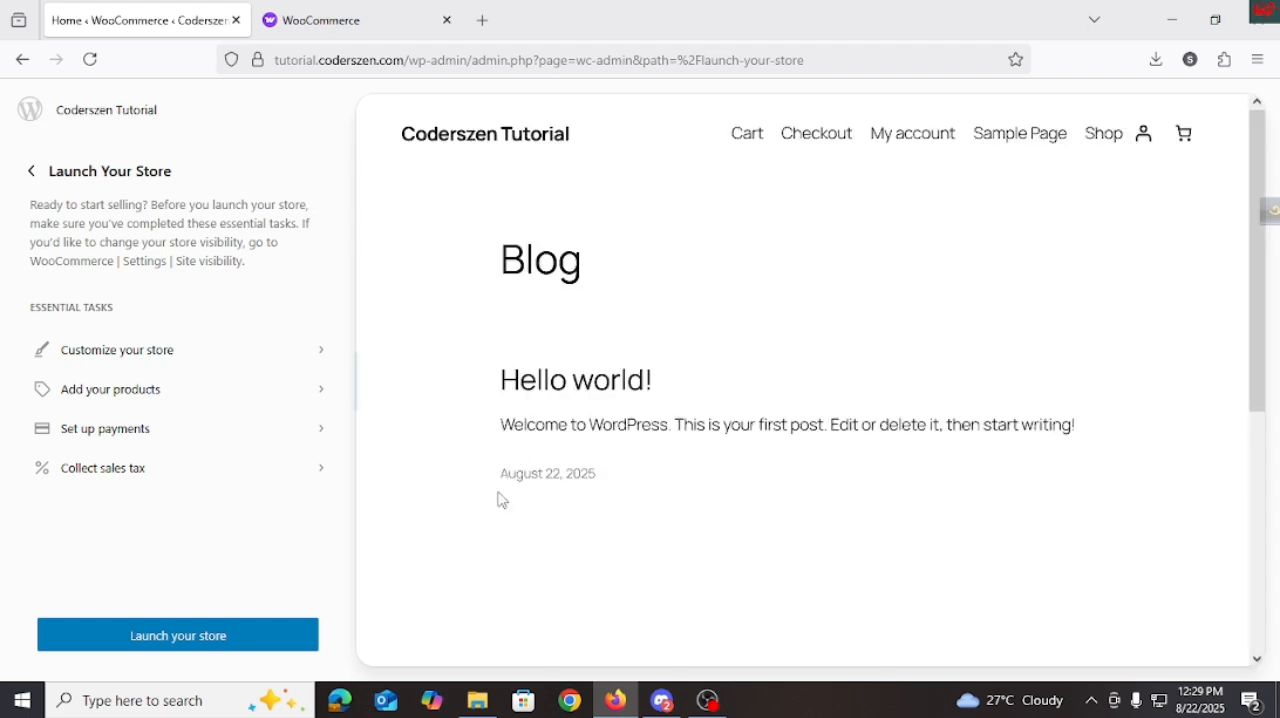
{"action": "left_click", "coordinate": [290, 637]}
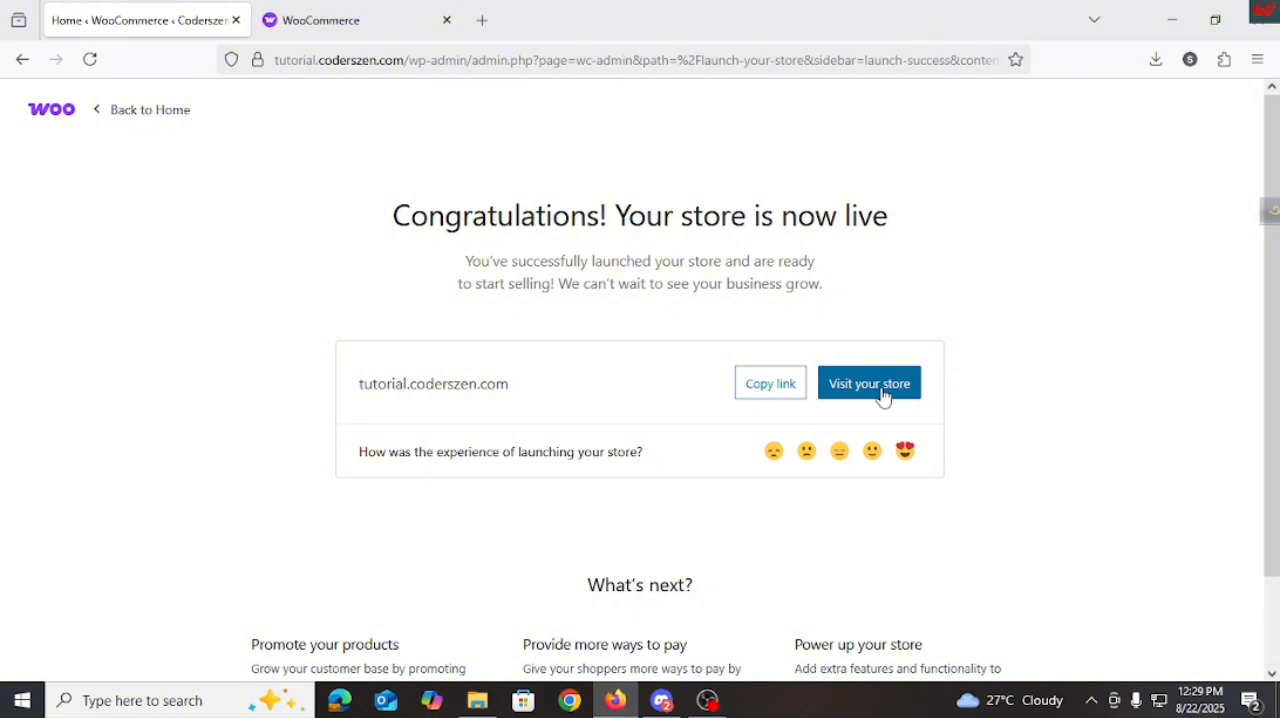
Return to the WooCommerce home page and review the setup tasks, the things to do next and the store statistics.
{"action": "left_click", "coordinate": [124, 112]}
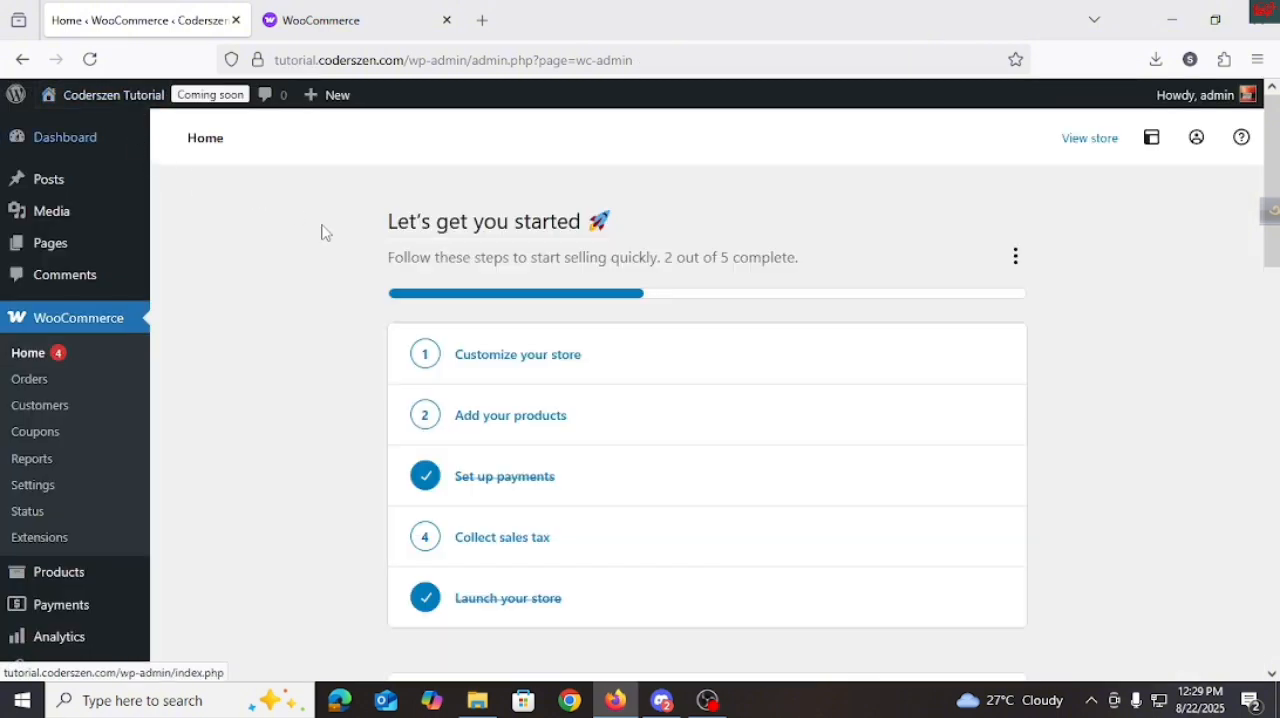
{"action": "scroll", "coordinate": [536, 420], "scroll_direction": "down", "scroll_amount": 5}
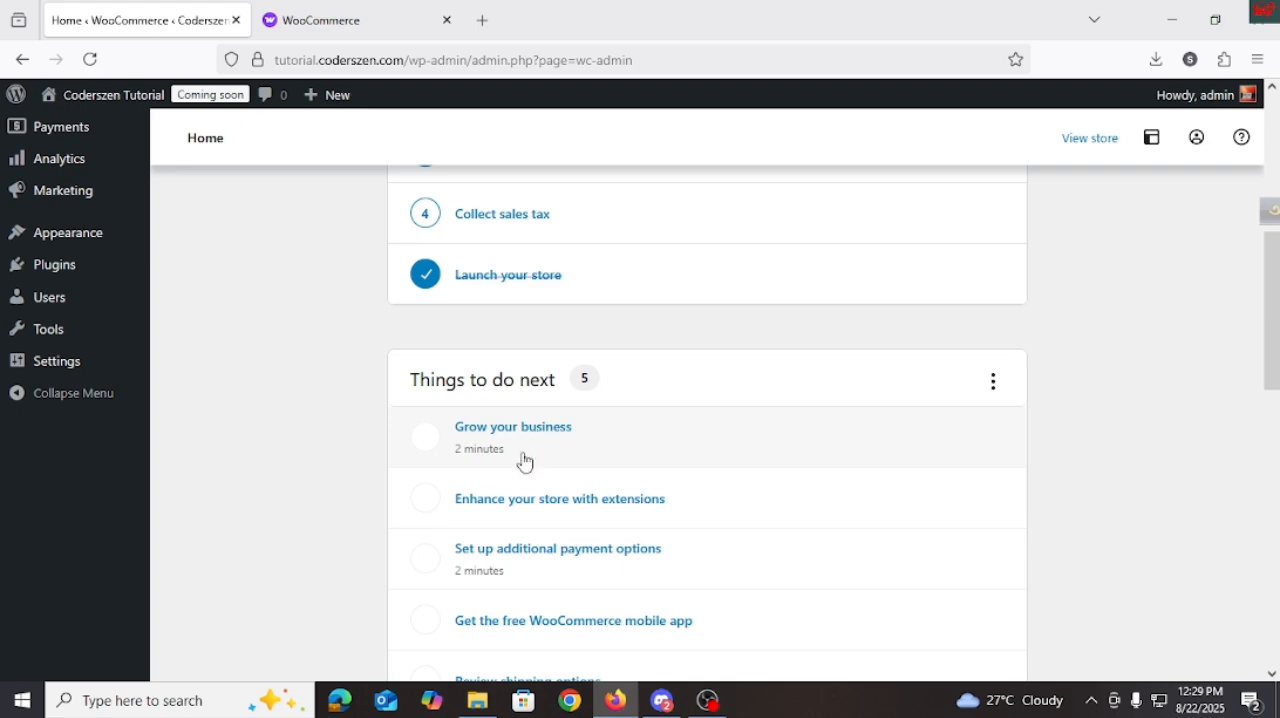
{"action": "scroll", "coordinate": [534, 377], "scroll_direction": "down", "scroll_amount": 6}
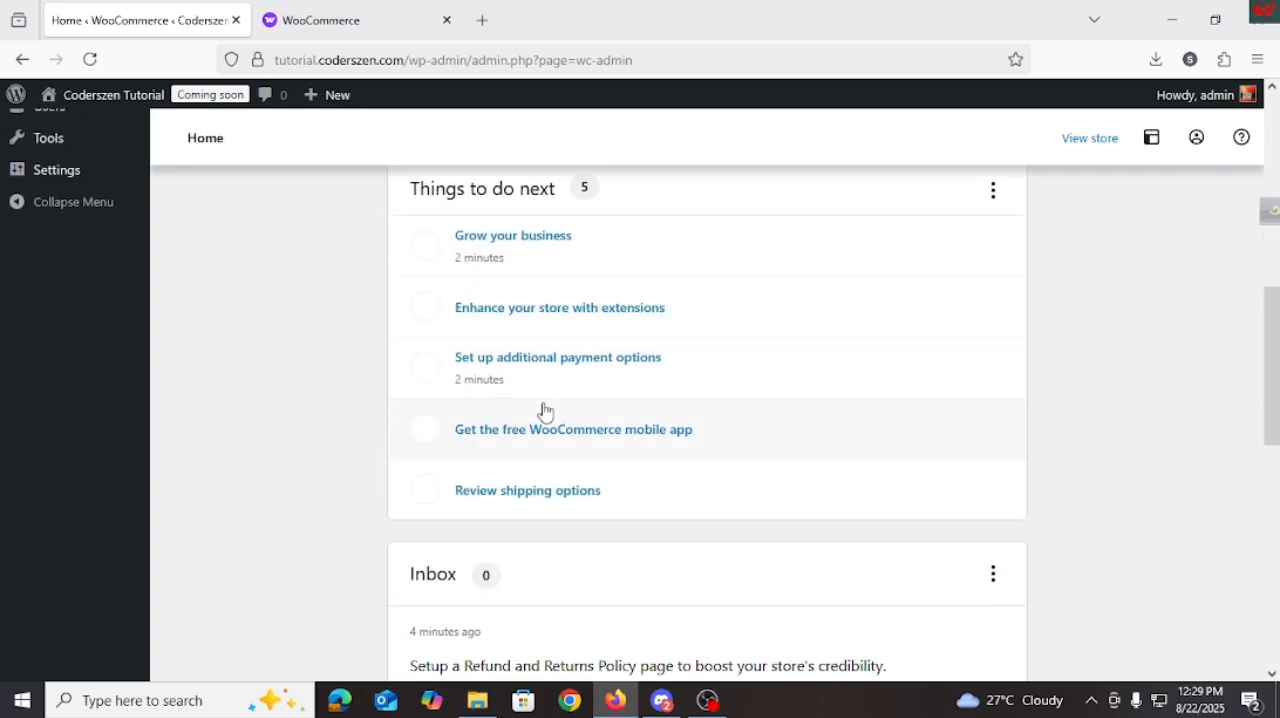
{"action": "scroll", "coordinate": [620, 478], "scroll_direction": "down", "scroll_amount": 3}
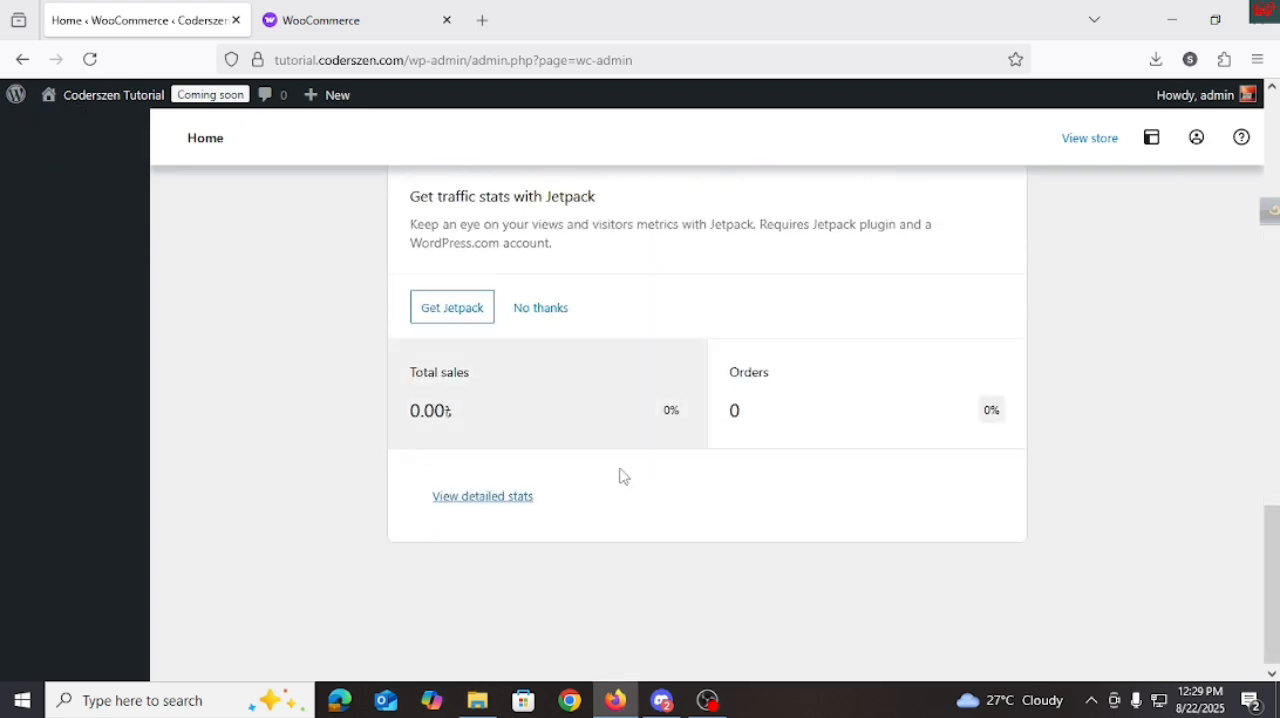
{"action": "scroll", "coordinate": [551, 523], "scroll_direction": "up", "scroll_amount": 8}
{"action": "scroll", "coordinate": [559, 477], "scroll_direction": "up", "scroll_amount": 5}
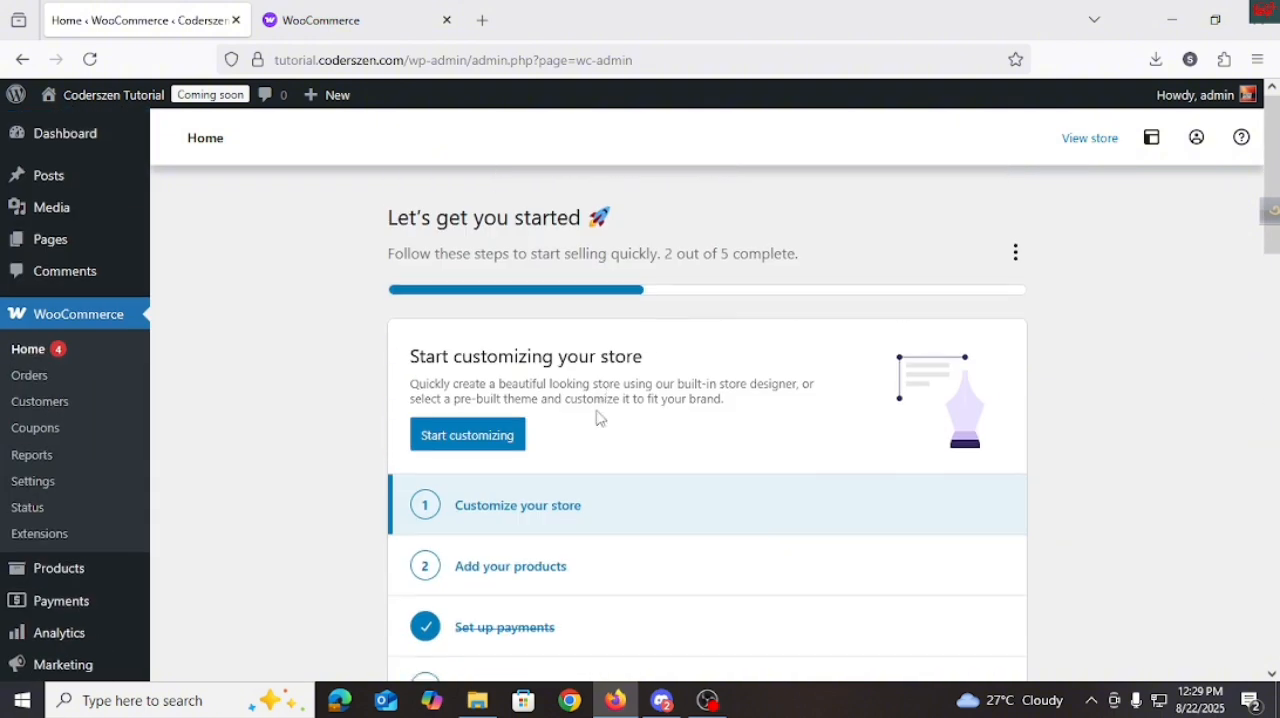
{"action": "mouse_move", "coordinate": [74, 576]}
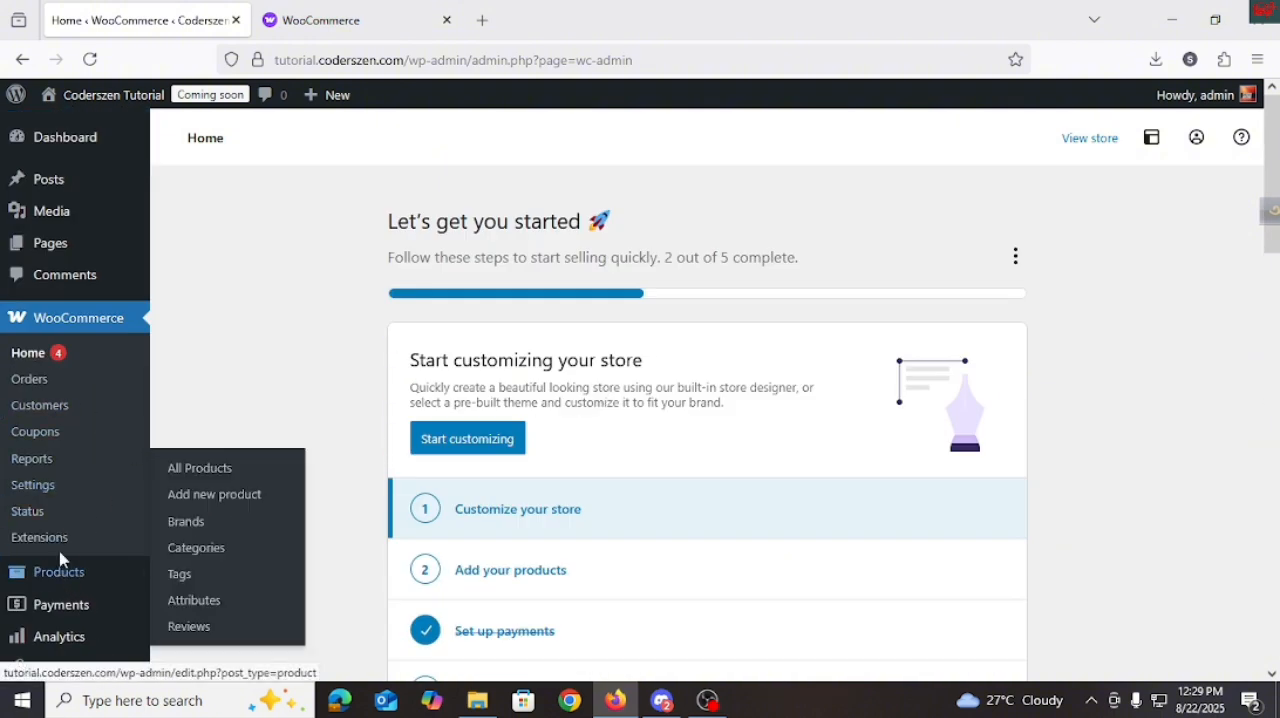